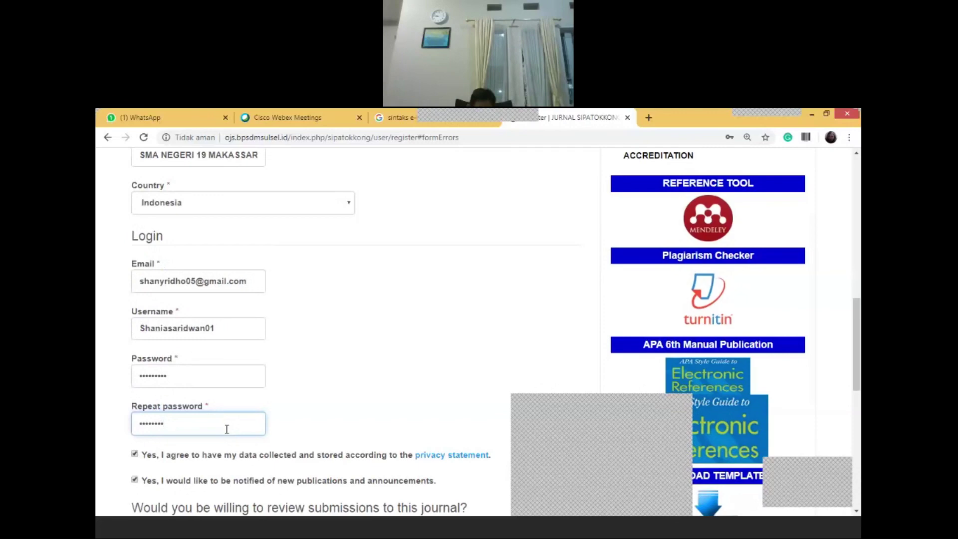
Submit the registration form and scroll through the resulting invalid-username error
scroll(227, 429, "down", 2)
left_click(155, 454)
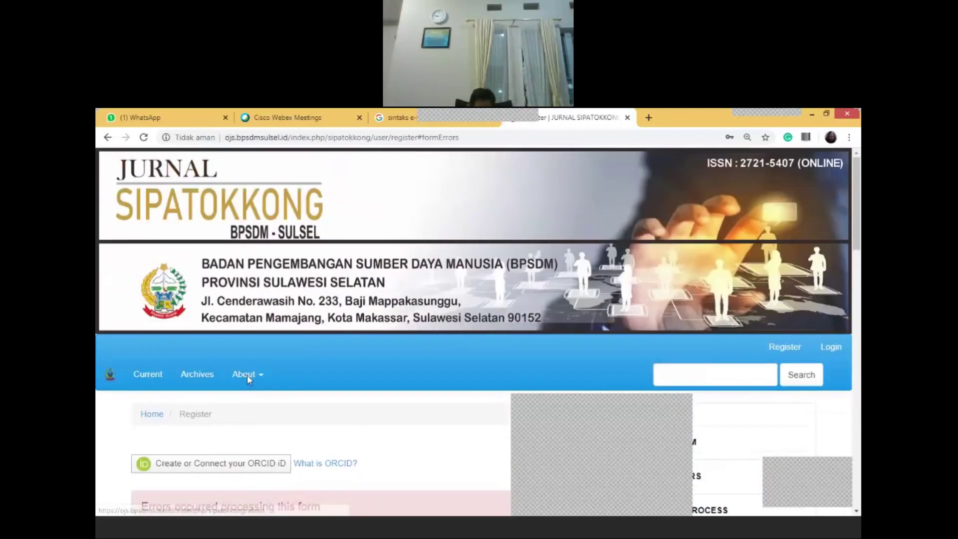
scroll(340, 424, "down", 3)
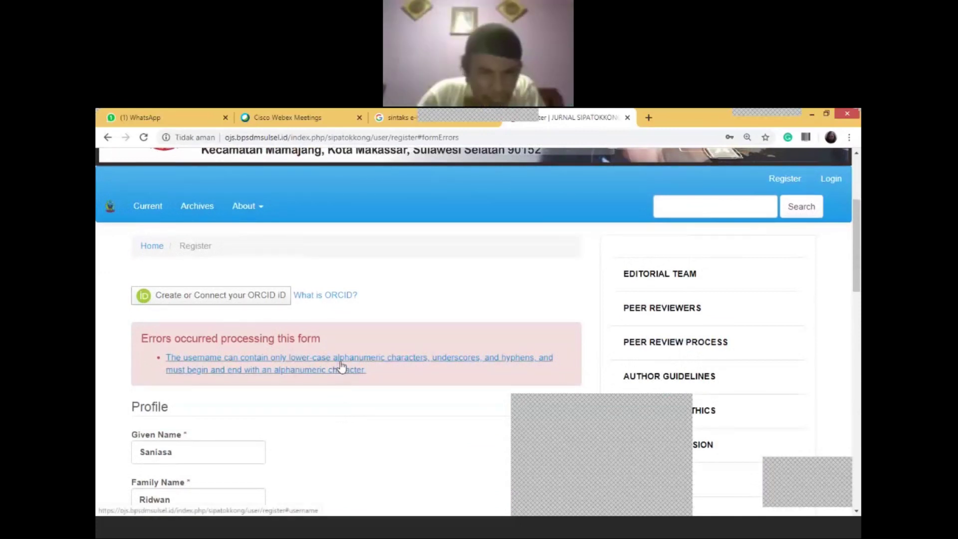
scroll(339, 364, "down", 1)
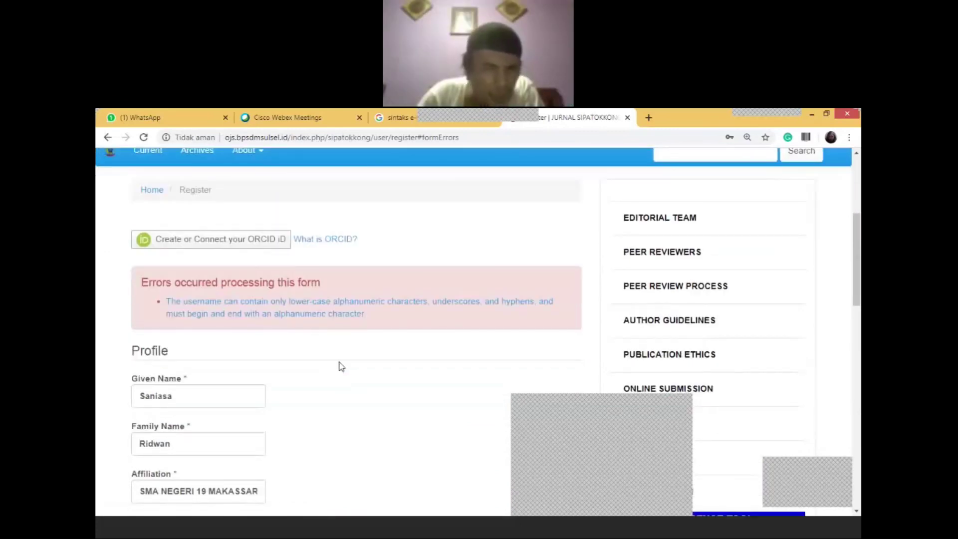
scroll(335, 368, "down", 2)
scroll(264, 399, "down", 3)
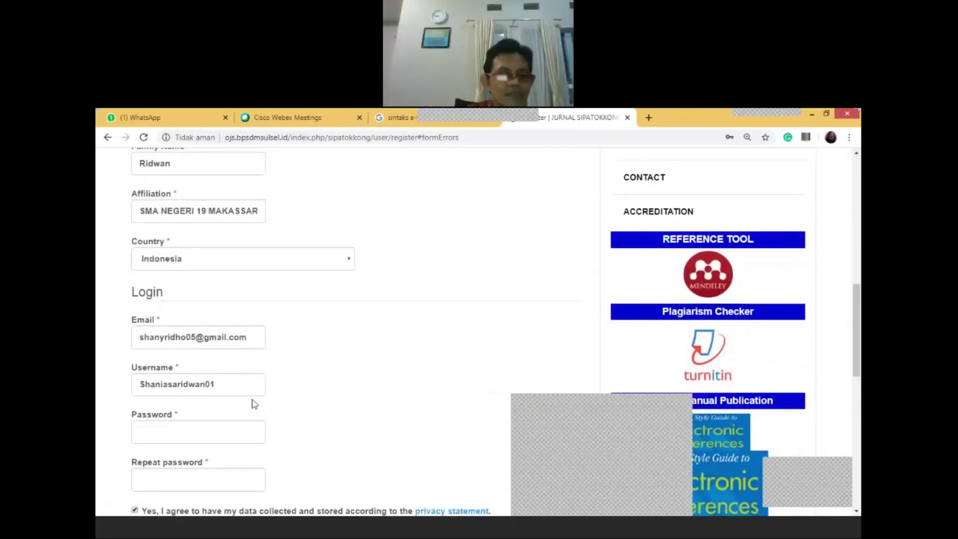
Re-enter the account password and its confirmation, then resubmit the registration
left_click(222, 425)
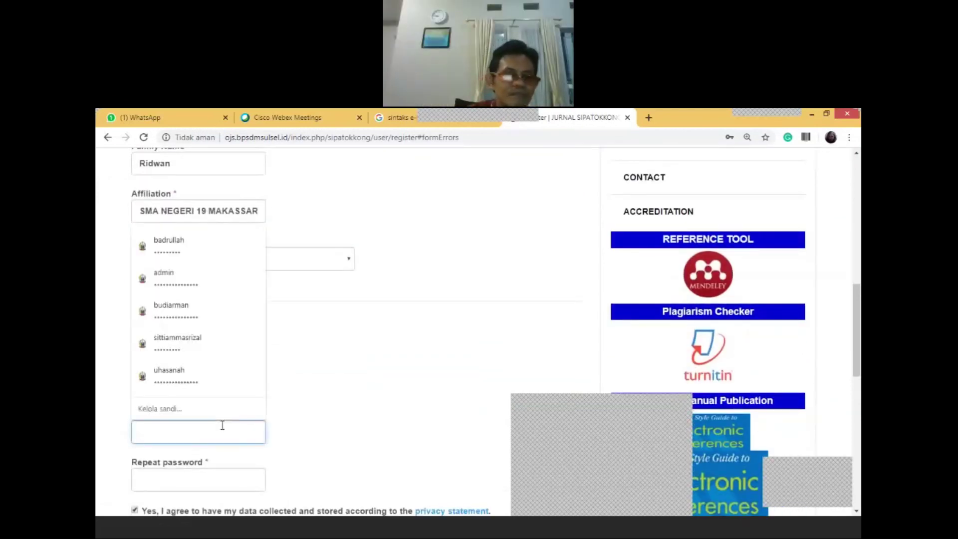
type("***")
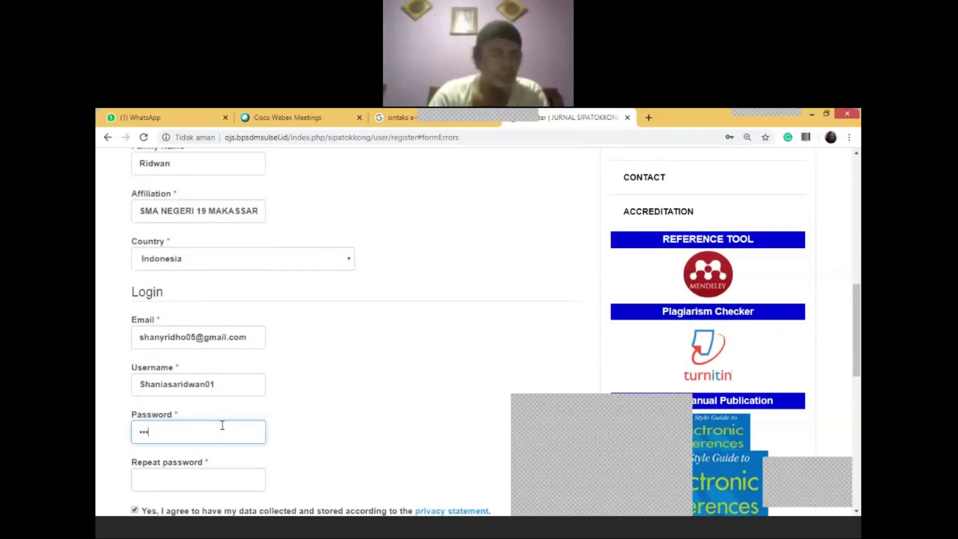
type("****")
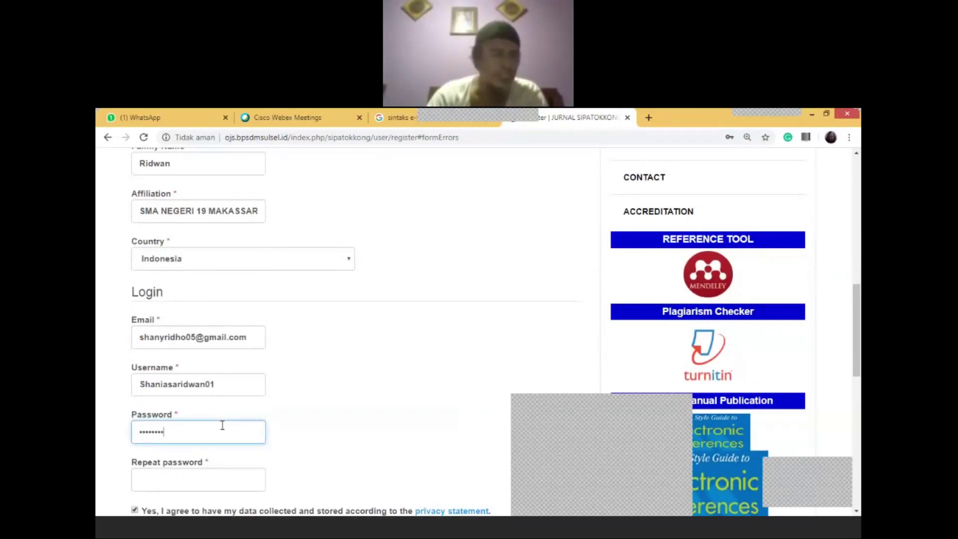
left_click(216, 477)
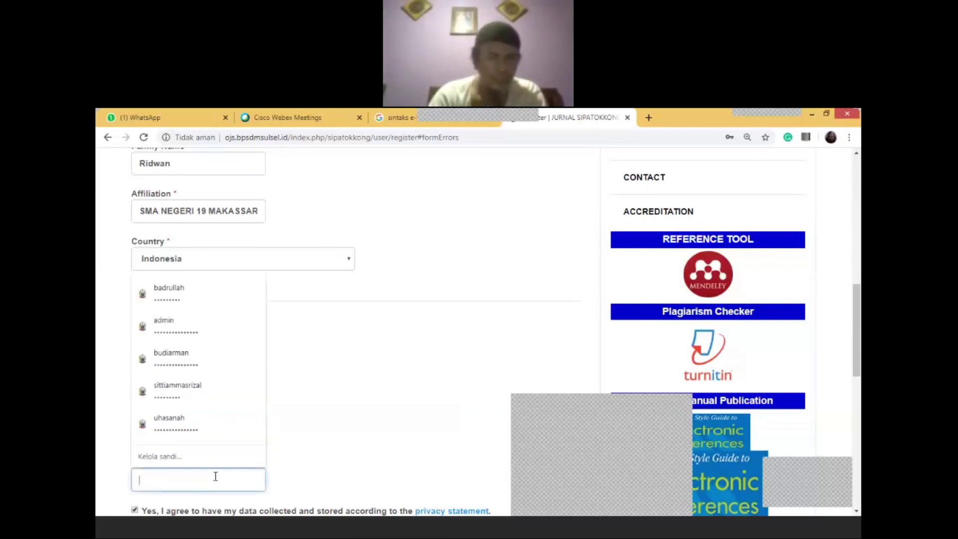
type("**********")
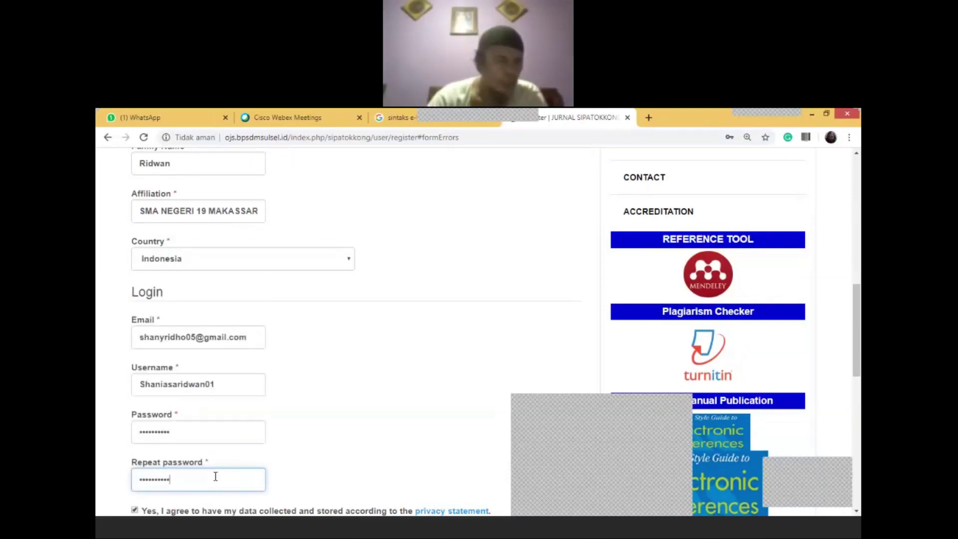
scroll(216, 477, "down", 2)
left_click(165, 511)
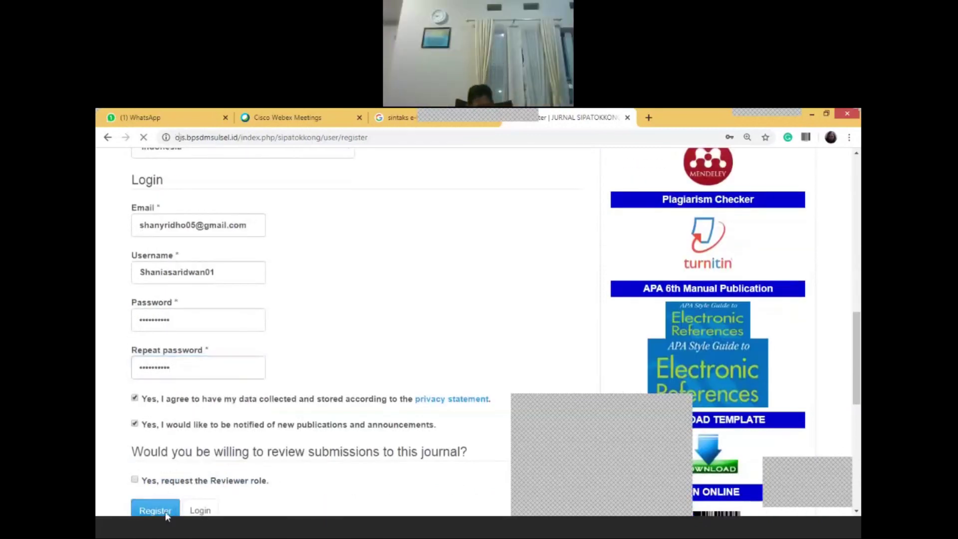
Dismiss Chrome's saved-password suggestions on the Password field
scroll(293, 446, "down", 6)
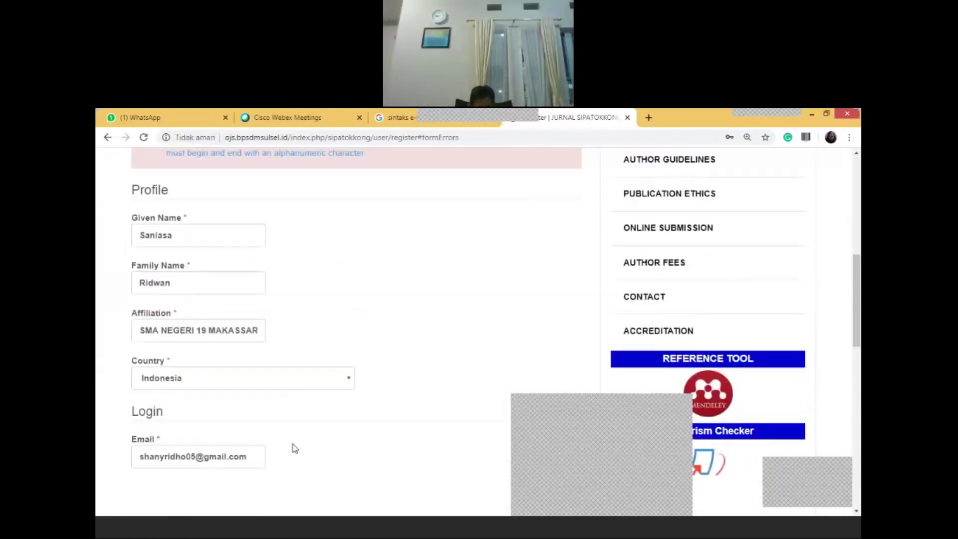
scroll(295, 447, "down", 5)
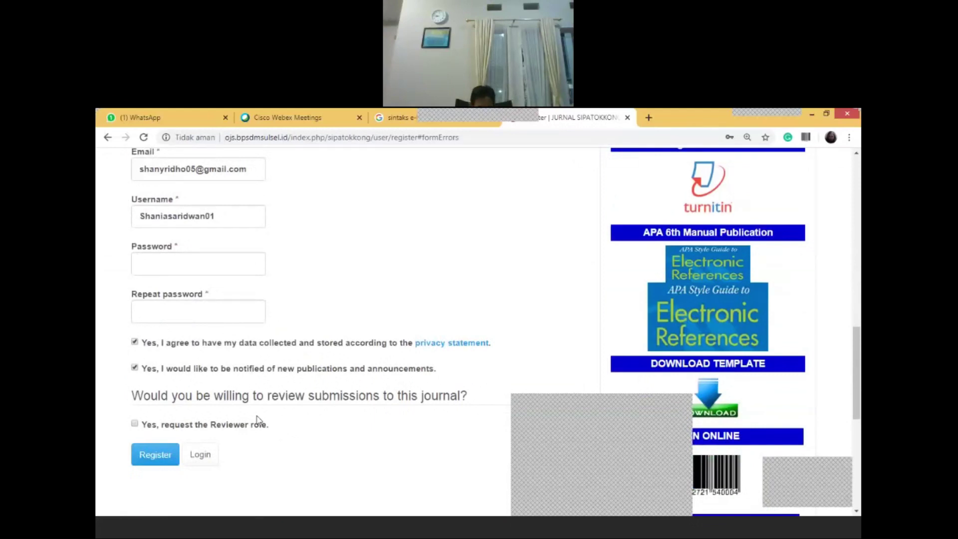
scroll(222, 394, "up", 3)
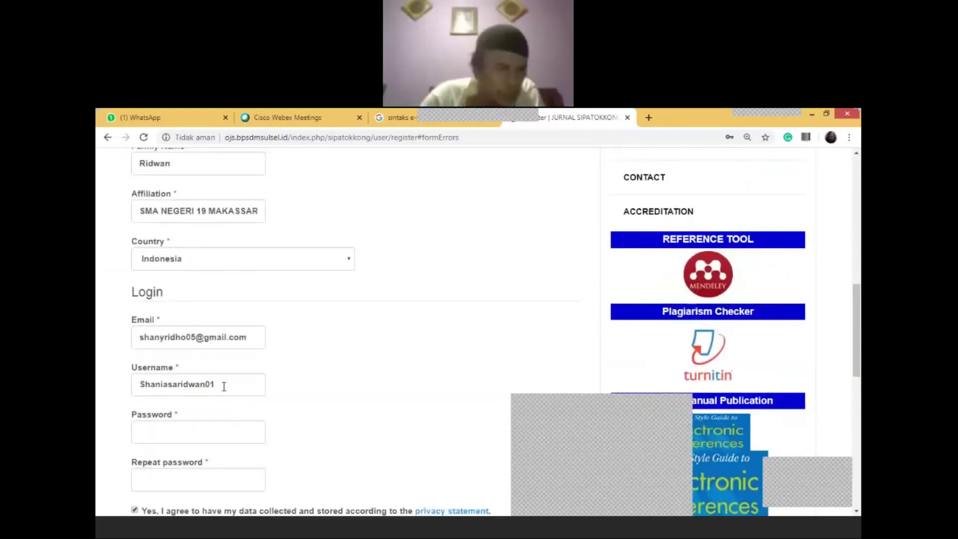
left_click(216, 430)
key("Escape")
left_click(313, 397)
scroll(312, 394, "down", 2)
left_click(252, 329)
key("Escape")
left_click(424, 266)
scroll(424, 266, "up", 4)
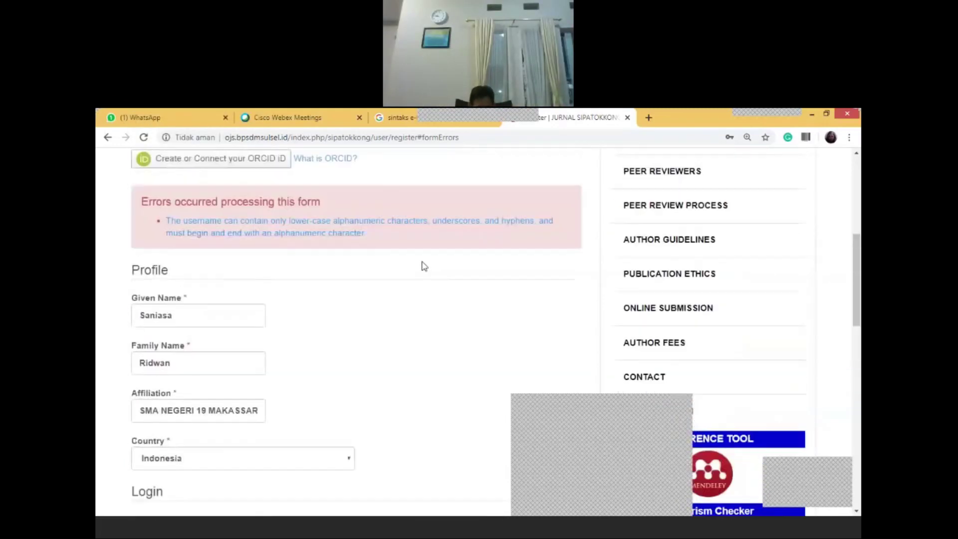
scroll(424, 265, "up", 4)
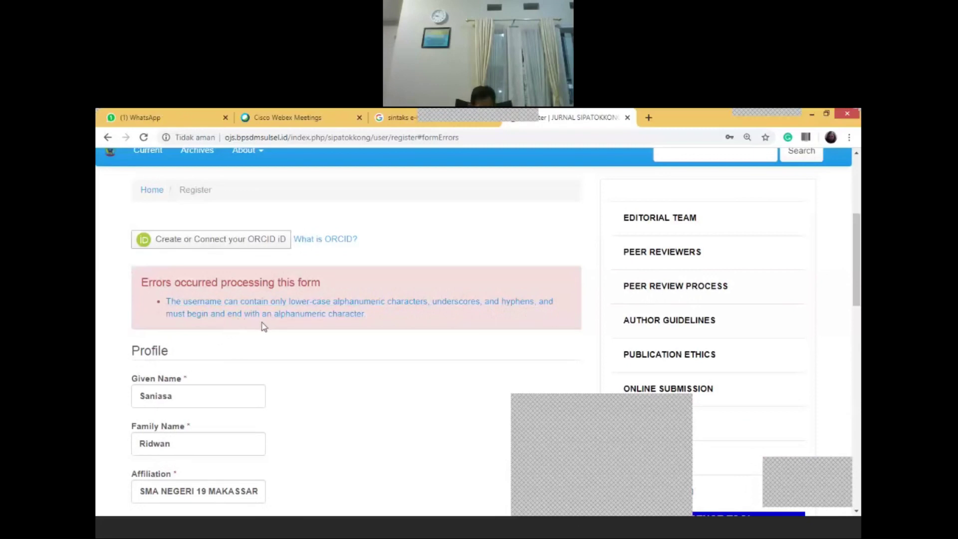
scroll(261, 358, "down", 3)
scroll(261, 358, "down", 5)
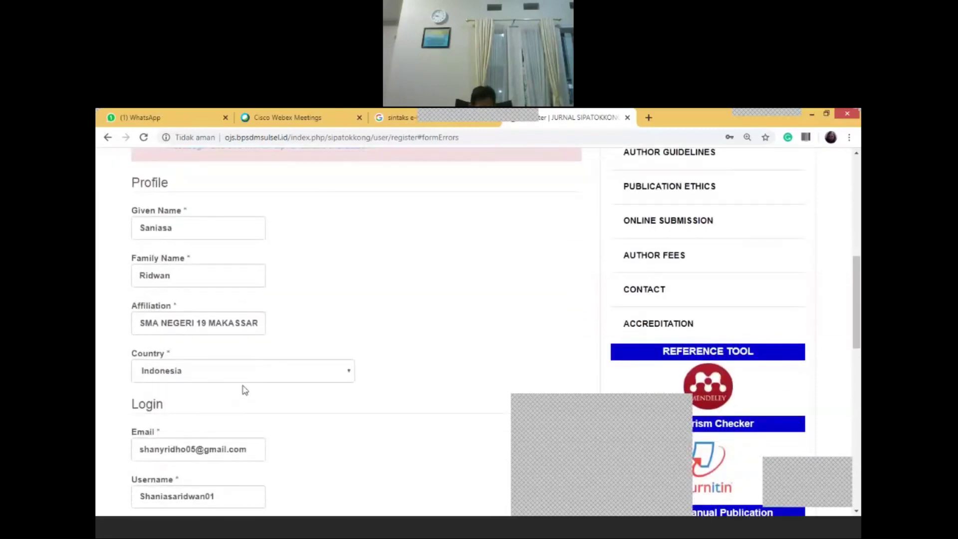
Type the password and its confirmation, then submit the registration form again
left_click(231, 383)
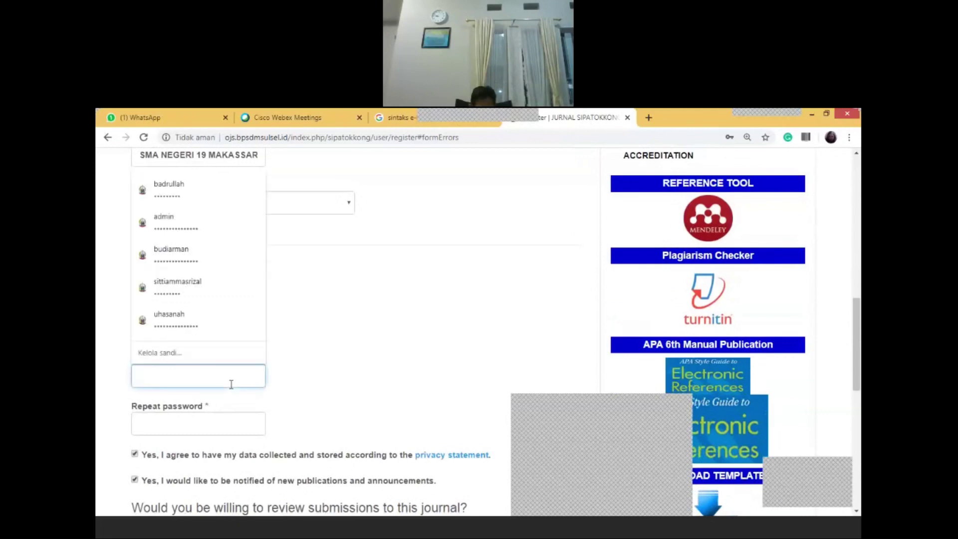
type("****")
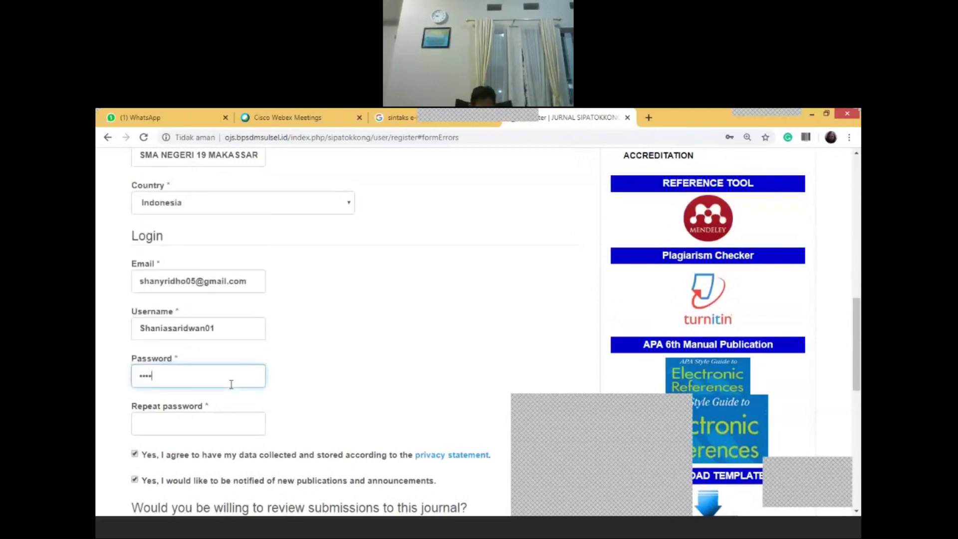
type("*********")
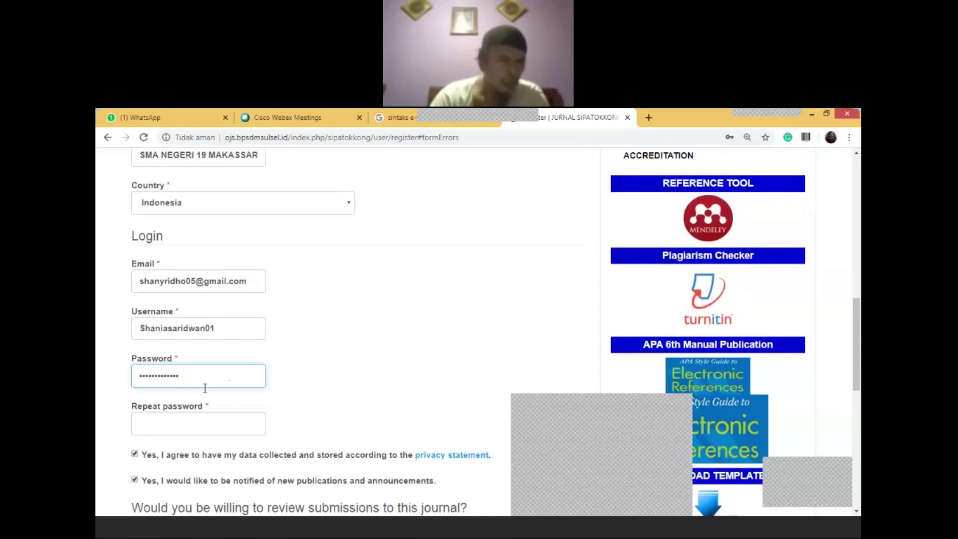
double_click(148, 387)
left_click(176, 426)
type("********")
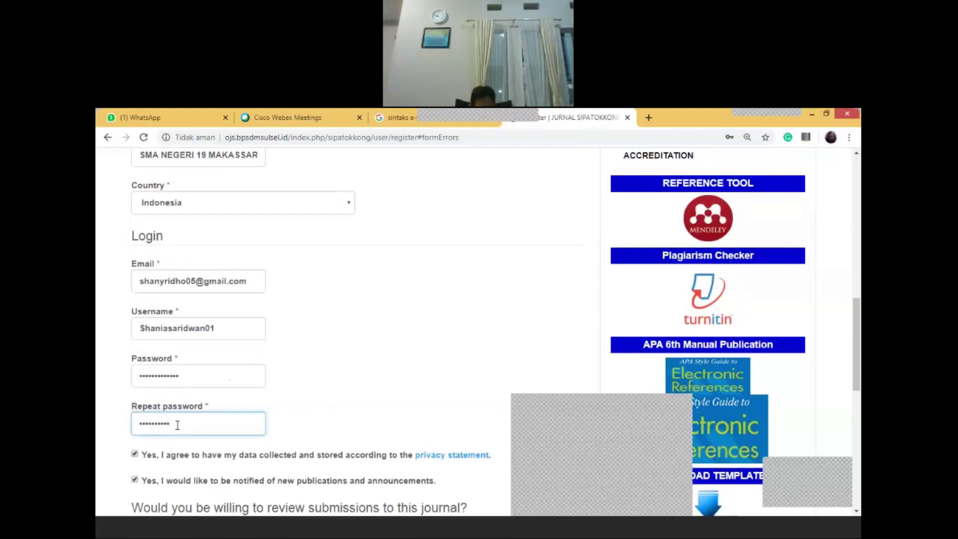
scroll(178, 425, "down", 3)
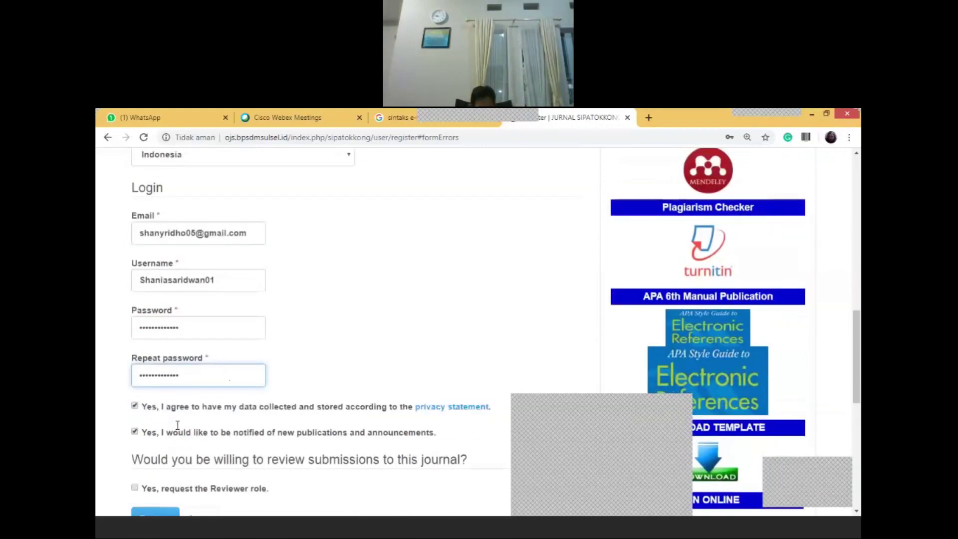
left_click(168, 404)
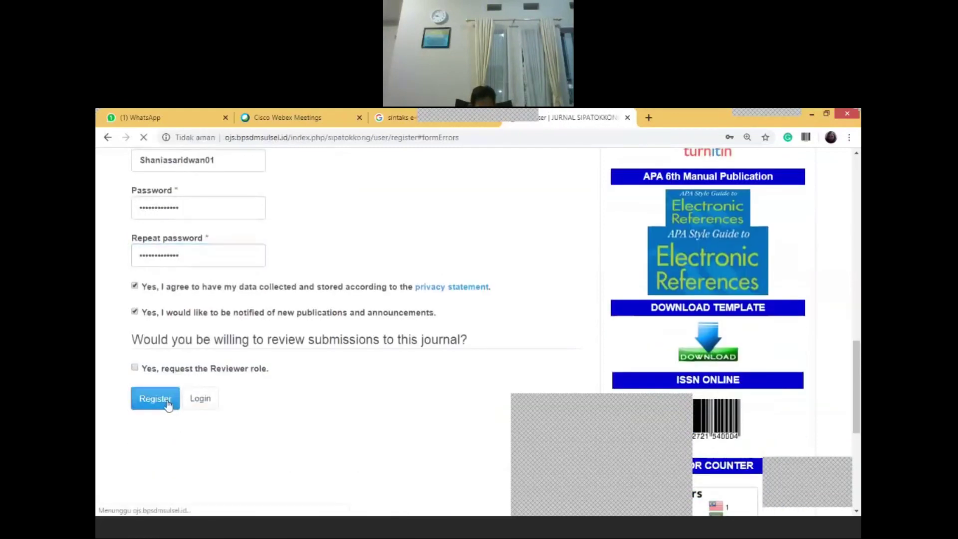
Change the ending characters of the rejected username
scroll(175, 401, "down", 2)
scroll(177, 401, "up", 4)
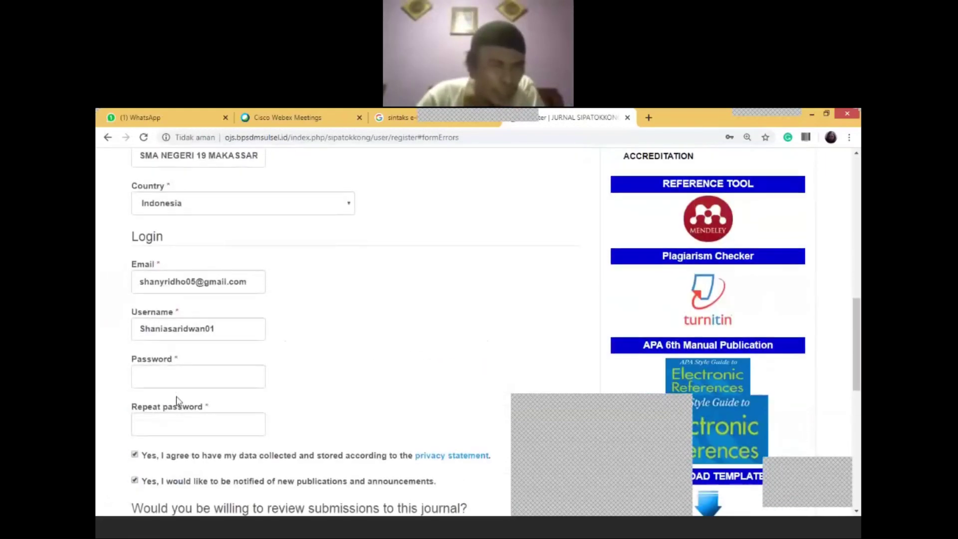
scroll(177, 401, "up", 3)
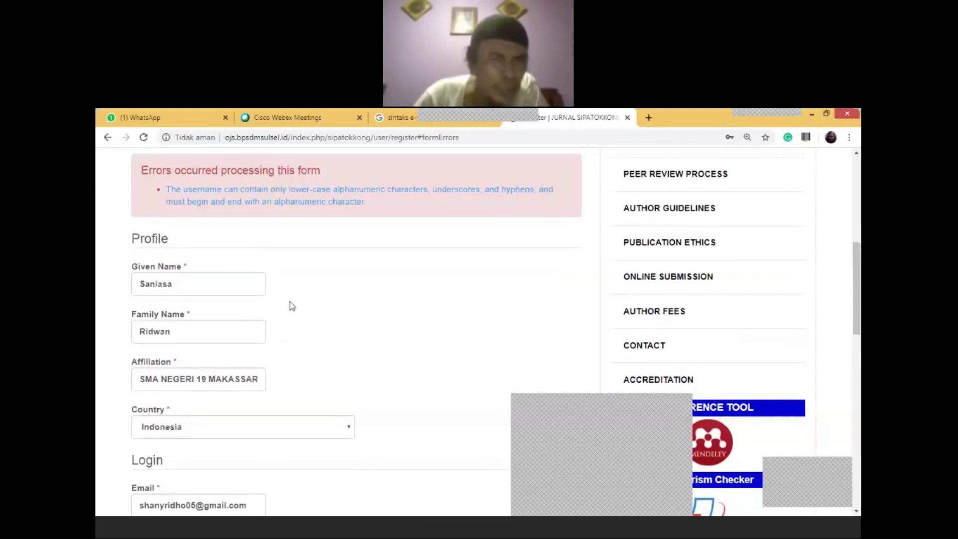
left_click(252, 199)
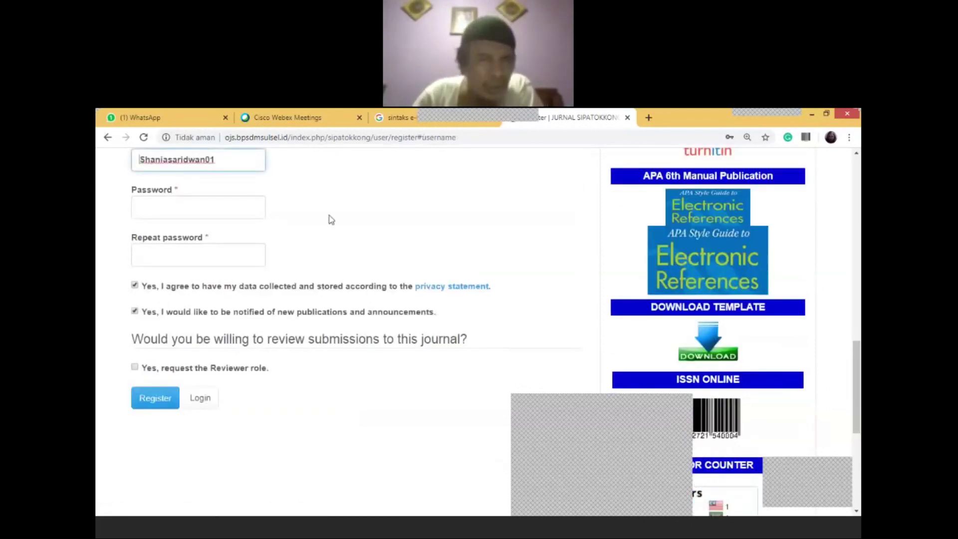
left_click(241, 209)
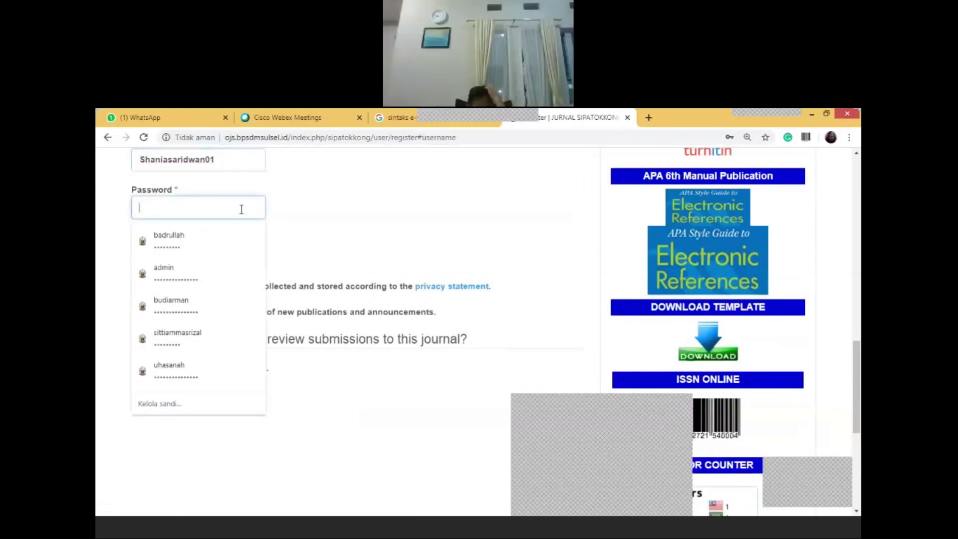
left_click(238, 163)
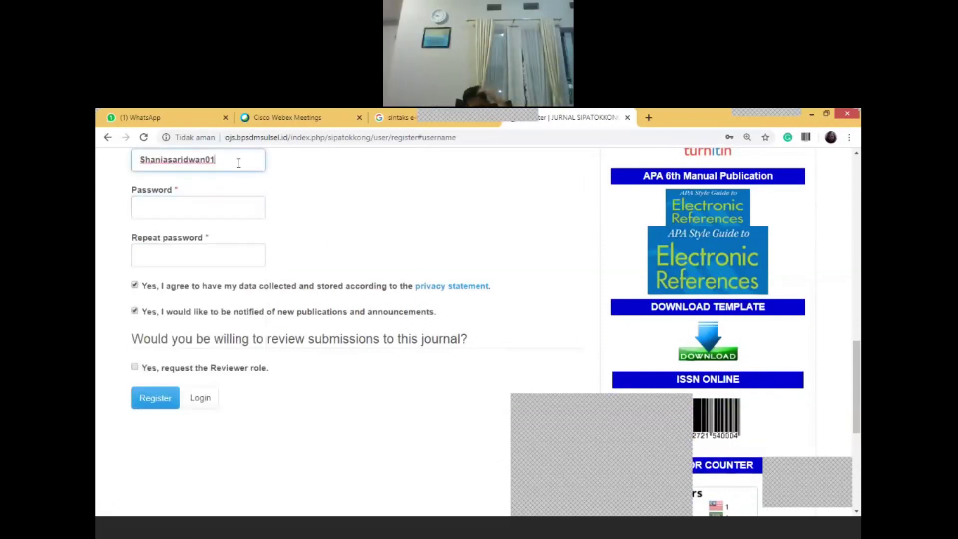
key("BackSpace")
key("BackSpace")
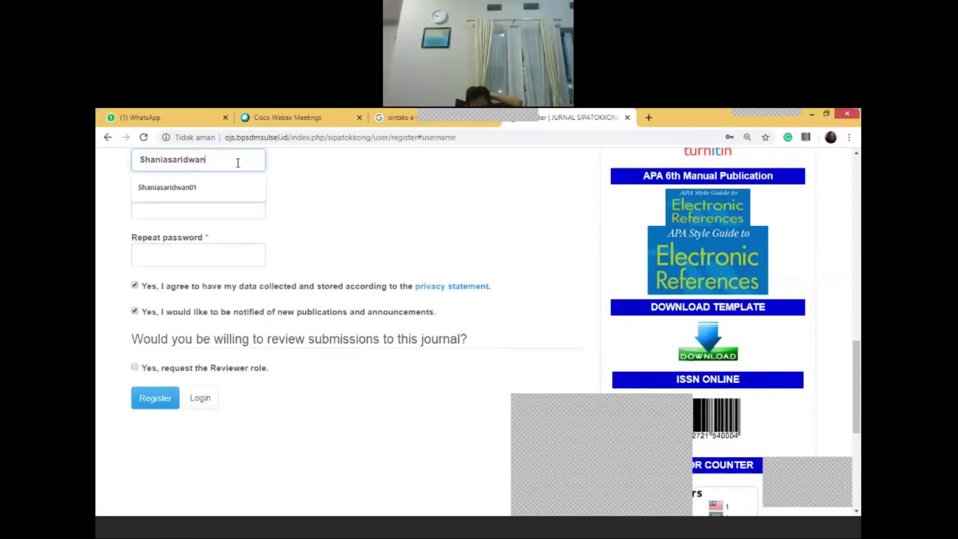
type("2")
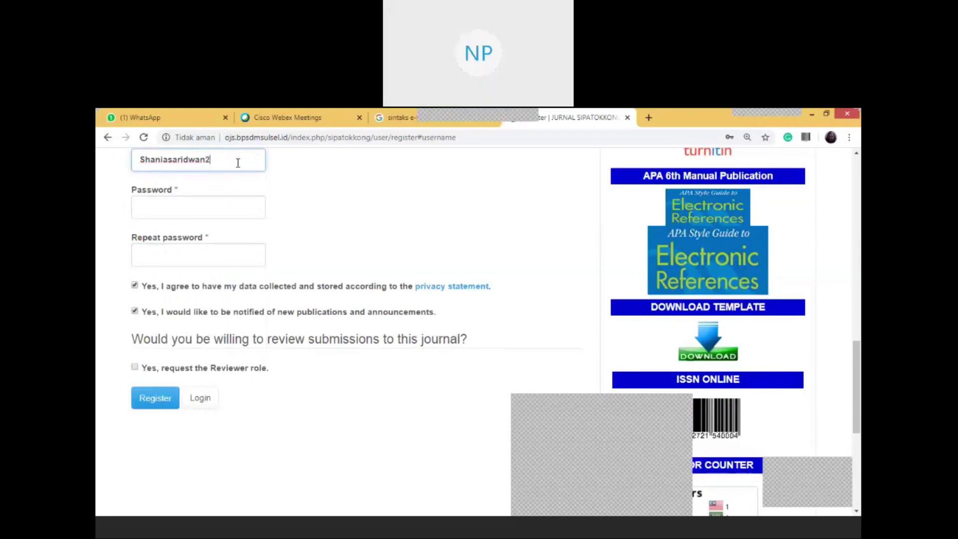
key("BackSpace")
type("@01")
Enter a new password and a confirmation password, then resubmit the registration
left_click(249, 210)
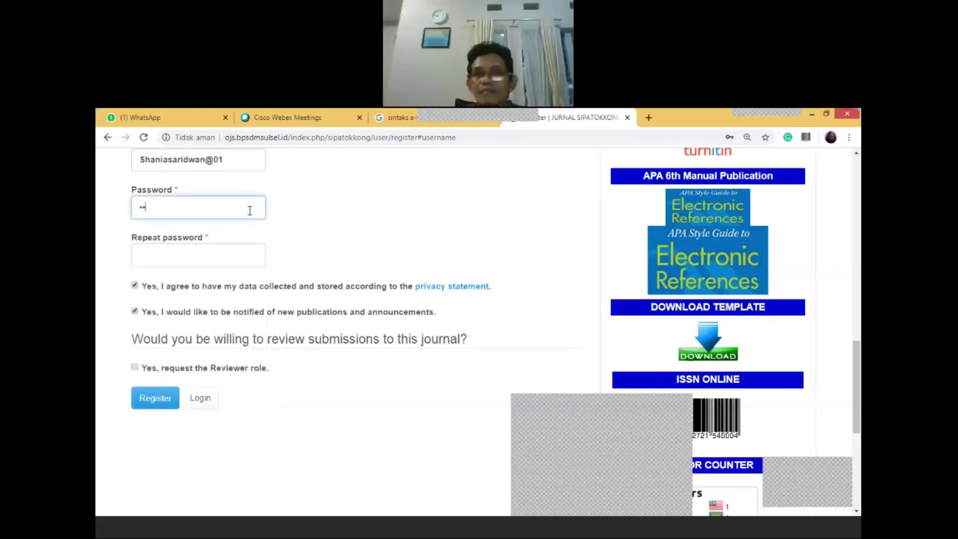
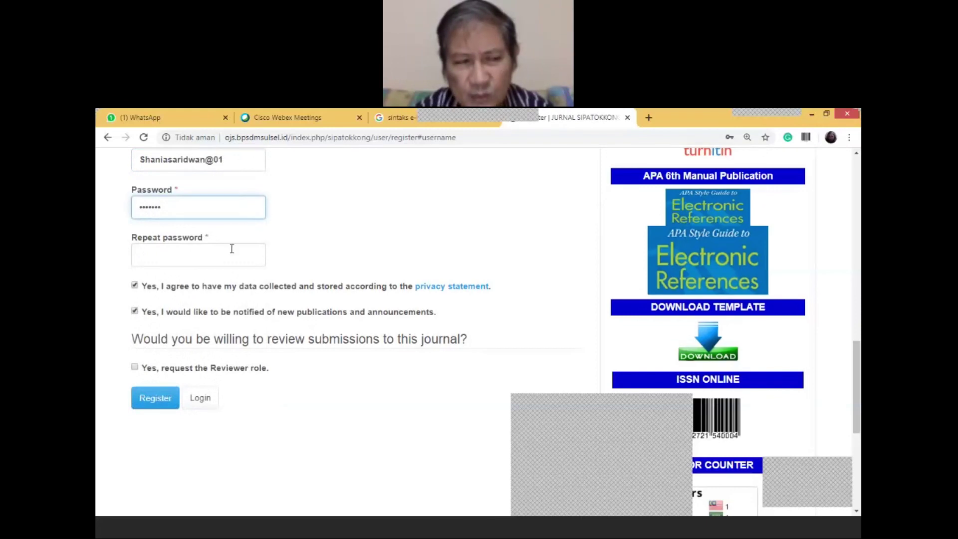
left_click(232, 249)
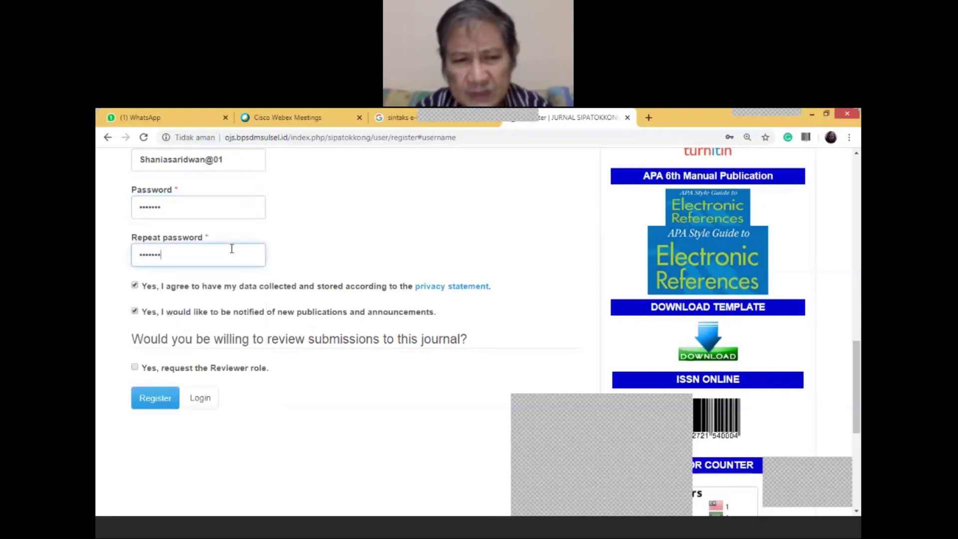
left_click(155, 398)
scroll(334, 341, "down", 8)
Review the username and password errors and dismiss the Password field's autofill suggestions
scroll(599, 304, "up", 3)
scroll(684, 310, "down", 2)
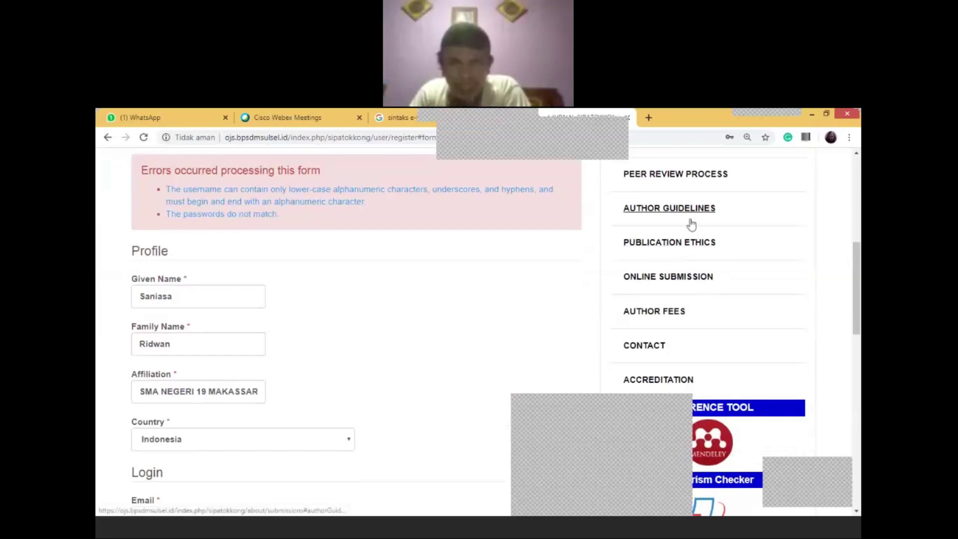
scroll(419, 293, "up", 1)
scroll(379, 295, "down", 5)
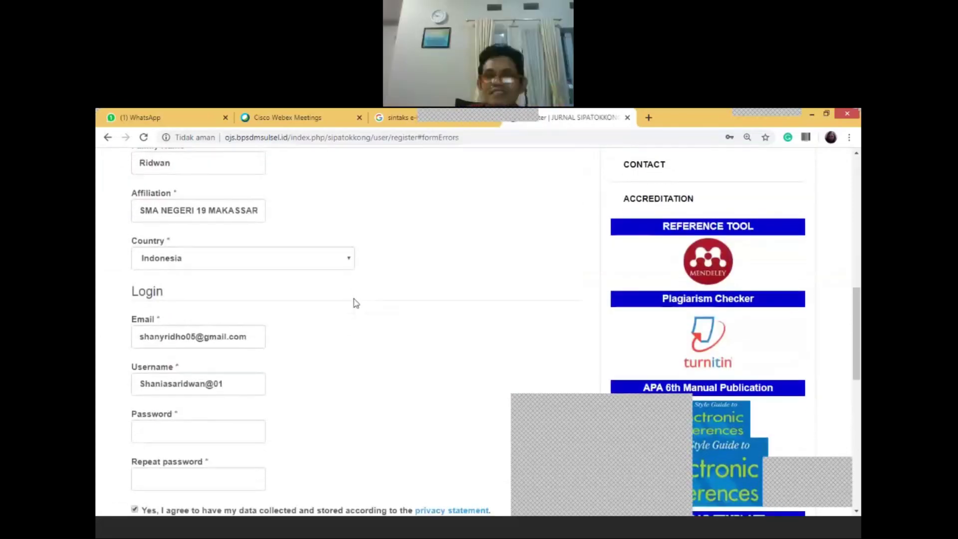
scroll(353, 303, "down", 2)
left_click(259, 332)
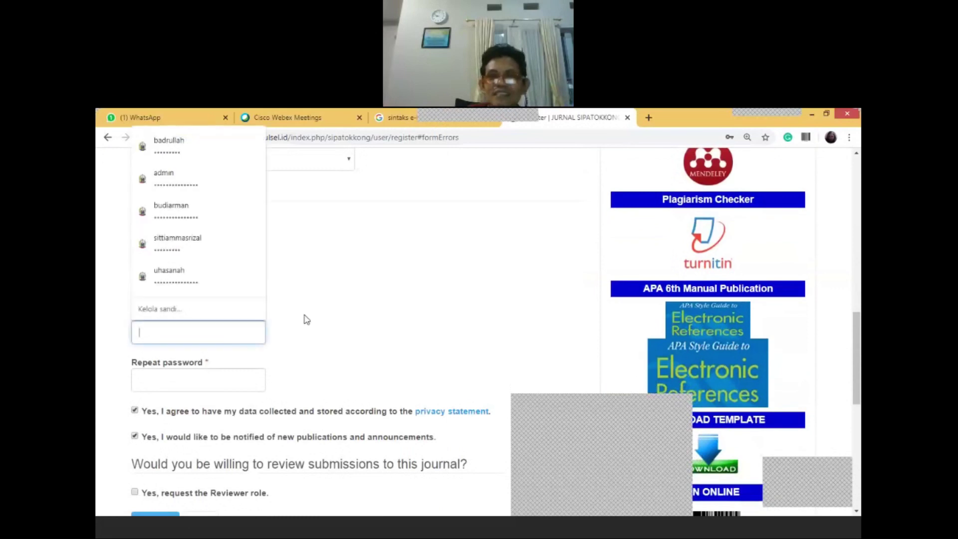
key("Escape")
left_click(391, 290)
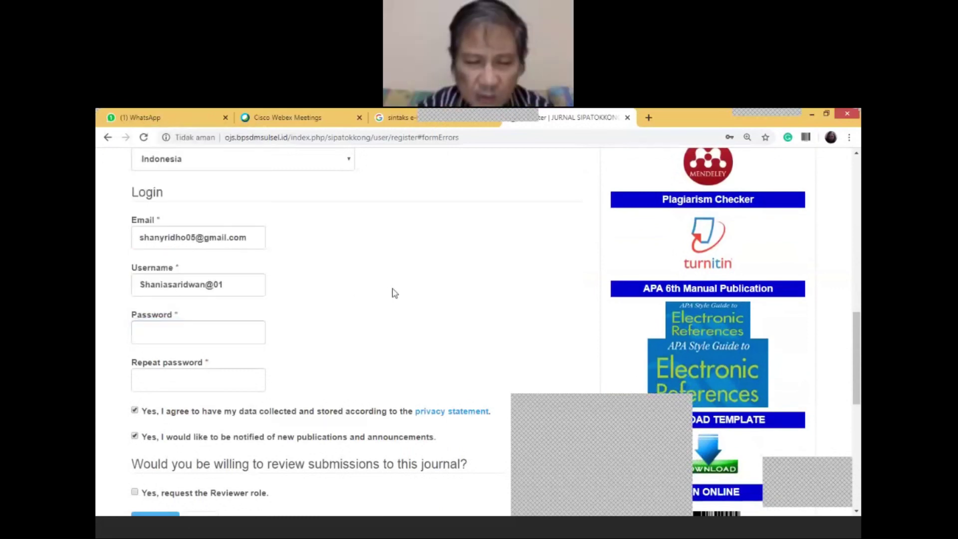
left_click(209, 335)
left_click(326, 295)
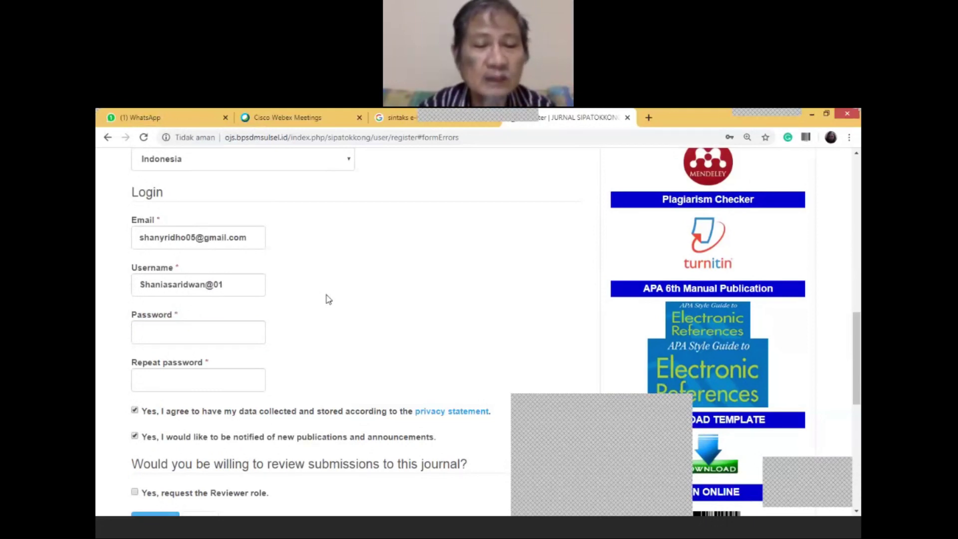
scroll(325, 297, "up", 2)
scroll(319, 297, "down", 3)
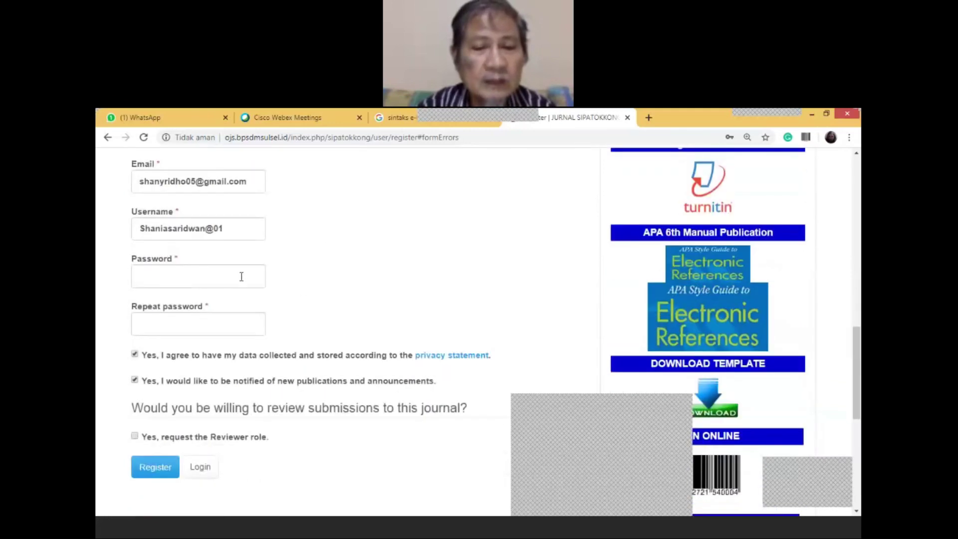
left_click(241, 276)
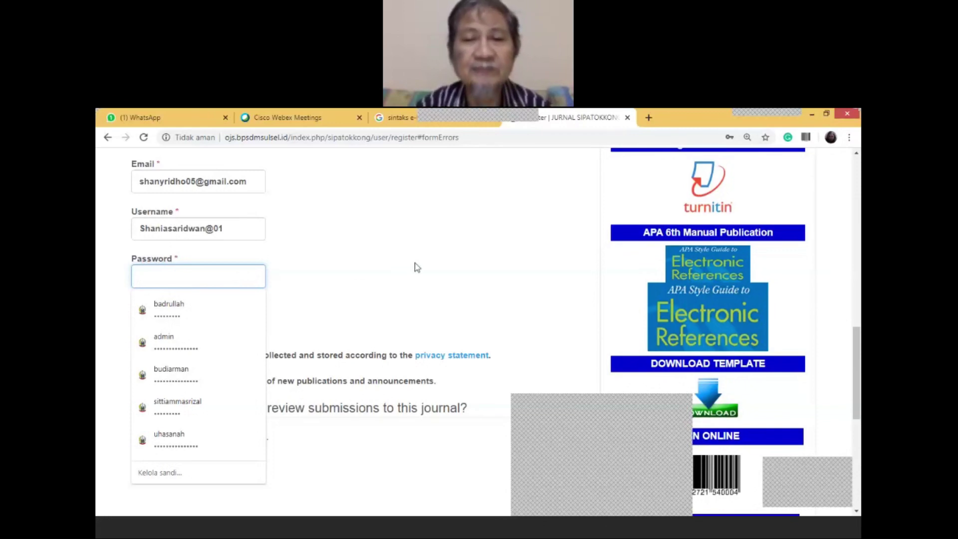
Scroll through the register form, then go to the Author Fees page from the sidebar
scroll(415, 268, "up", 1)
scroll(415, 272, "up", 5)
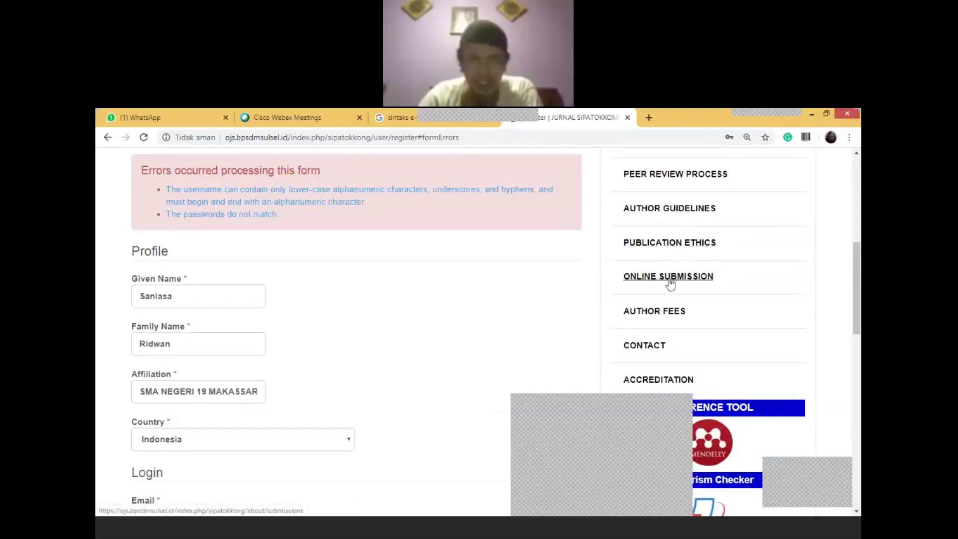
scroll(545, 278, "down", 1)
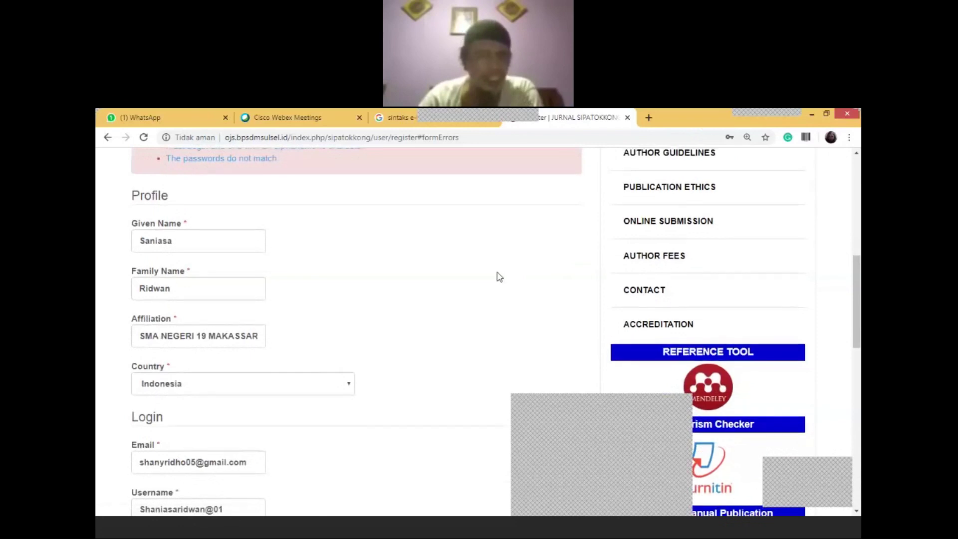
scroll(499, 276, "up", 1)
scroll(479, 278, "down", 1)
scroll(469, 279, "down", 5)
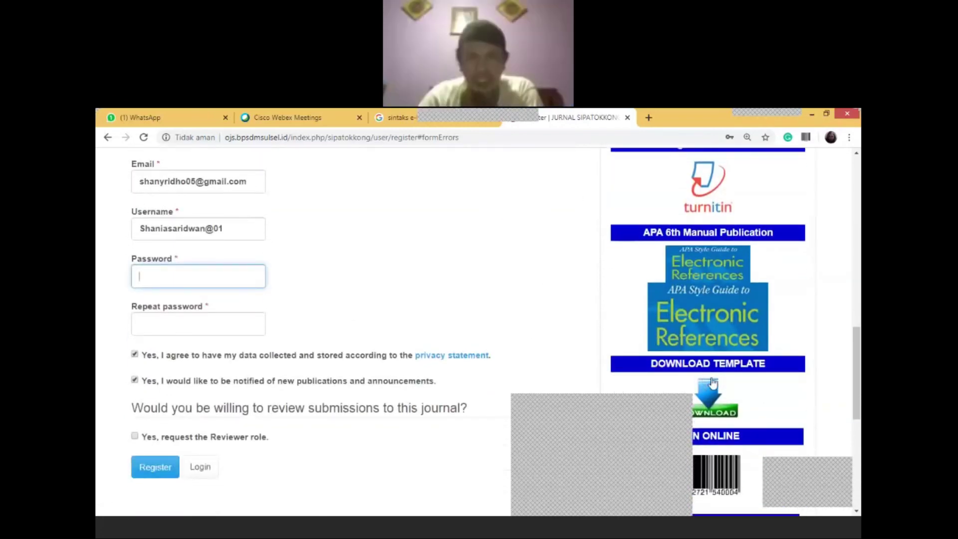
scroll(712, 382, "down", 1)
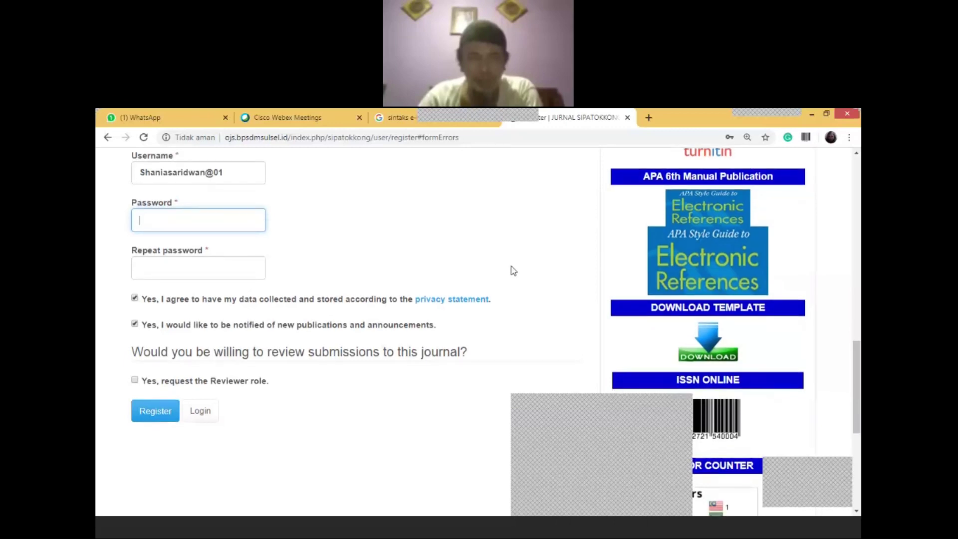
scroll(513, 269, "up", 1)
scroll(513, 270, "up", 1)
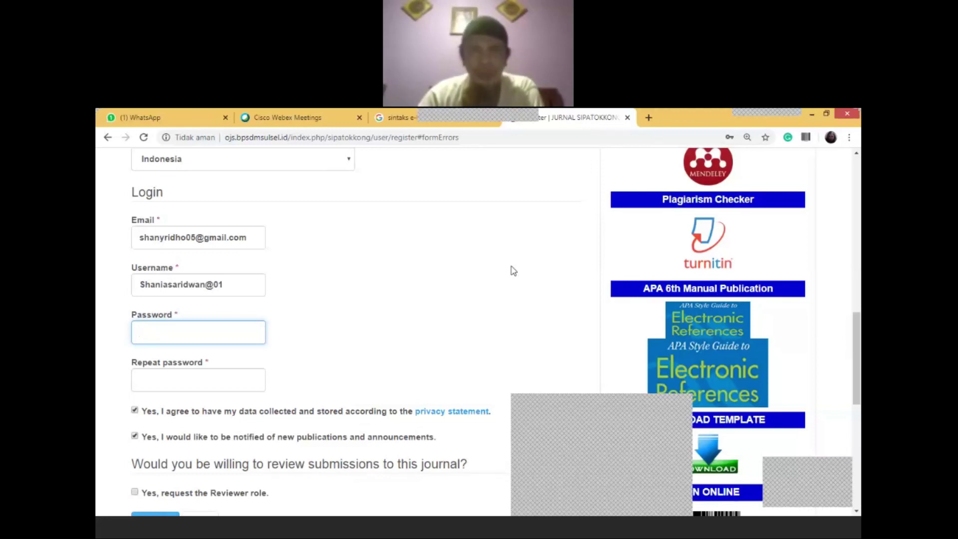
scroll(512, 270, "up", 3)
left_click(653, 199)
Read the Author Fees page: 0.00 IDR submission and processing, 500000.00 IDR publication
scroll(389, 287, "down", 1)
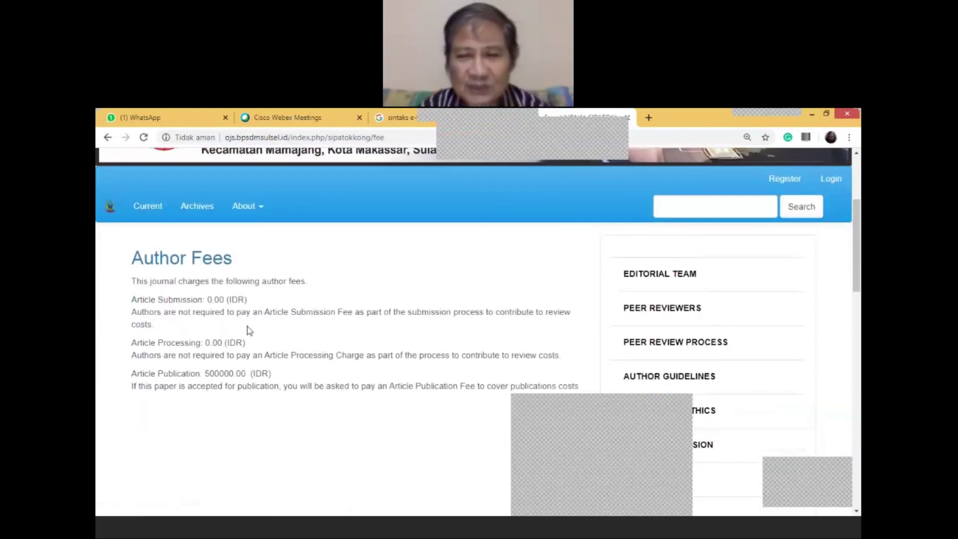
scroll(245, 329, "down", 1)
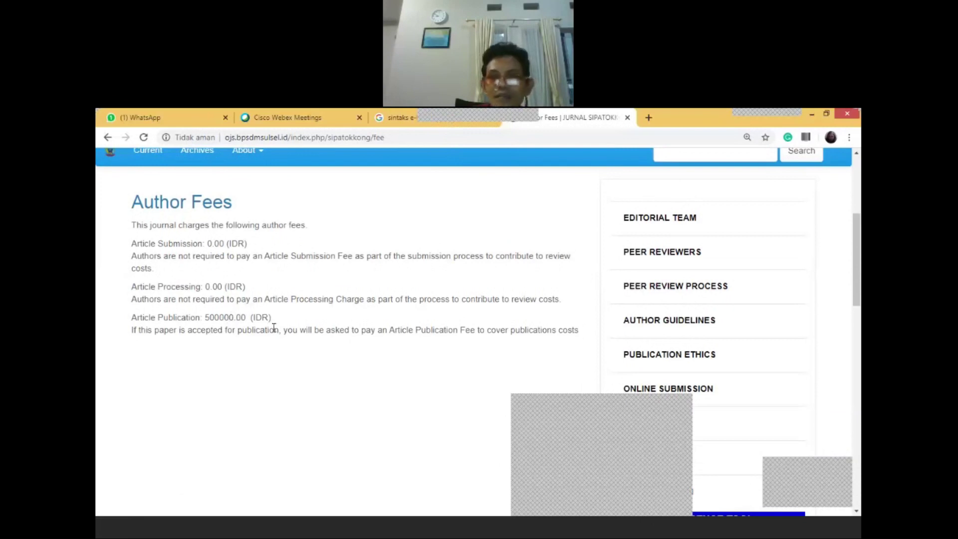
scroll(274, 327, "up", 3)
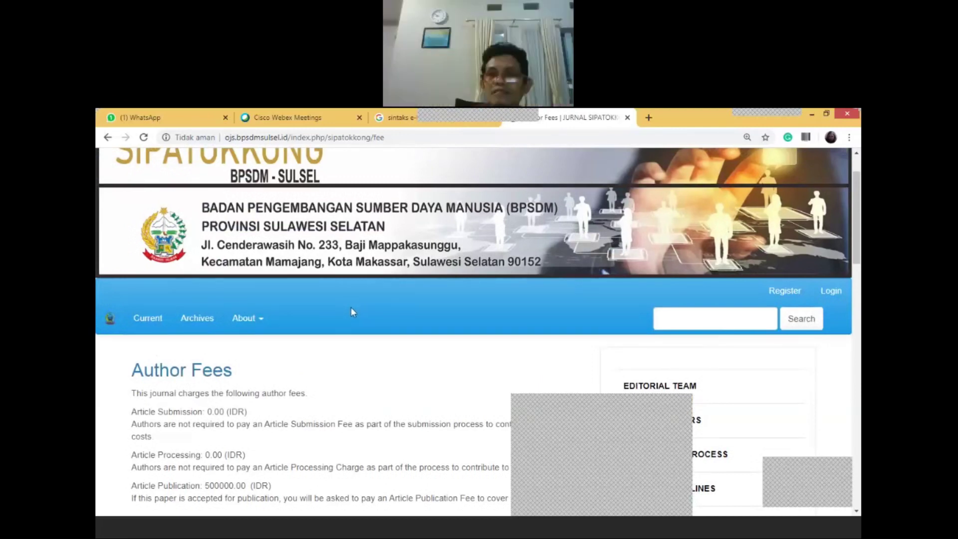
scroll(351, 307, "down", 2)
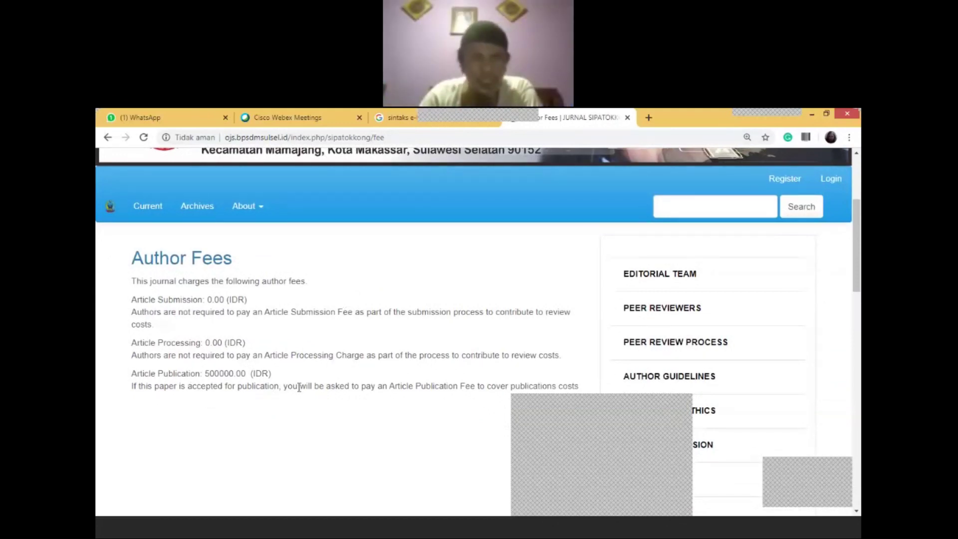
scroll(301, 386, "up", 1)
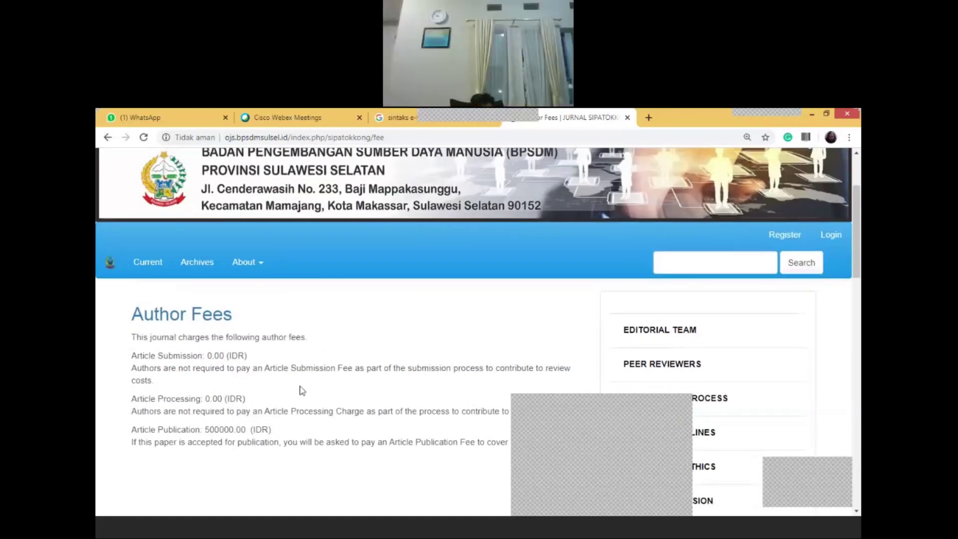
scroll(441, 371, "down", 4)
scroll(442, 371, "up", 4)
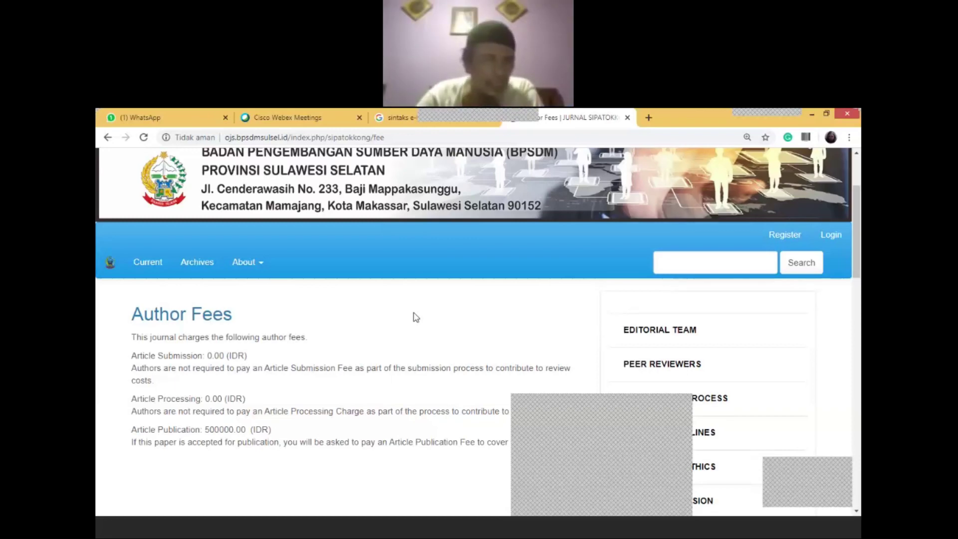
Scroll down and back up the Author Fees page to review the listed fees
scroll(416, 317, "down", 2)
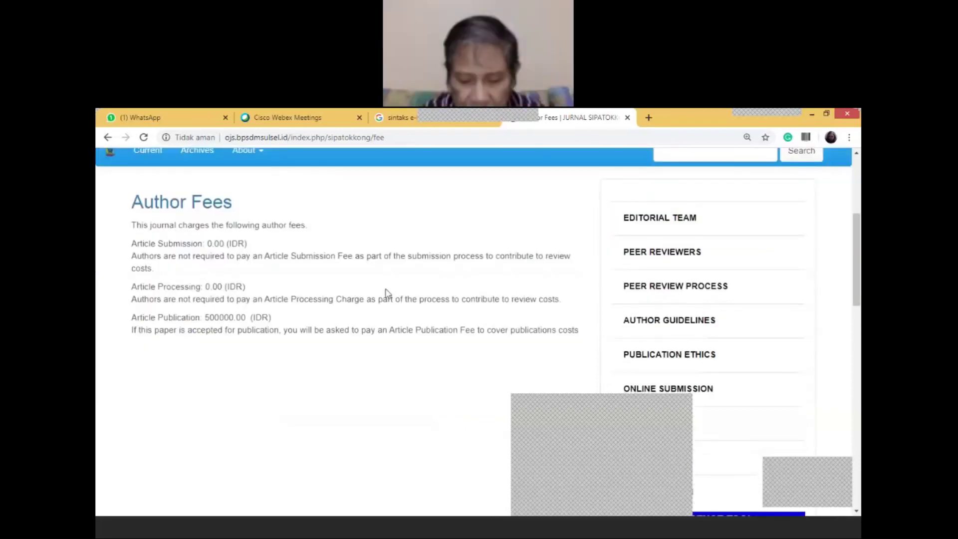
scroll(387, 293, "down", 1)
scroll(388, 293, "down", 2)
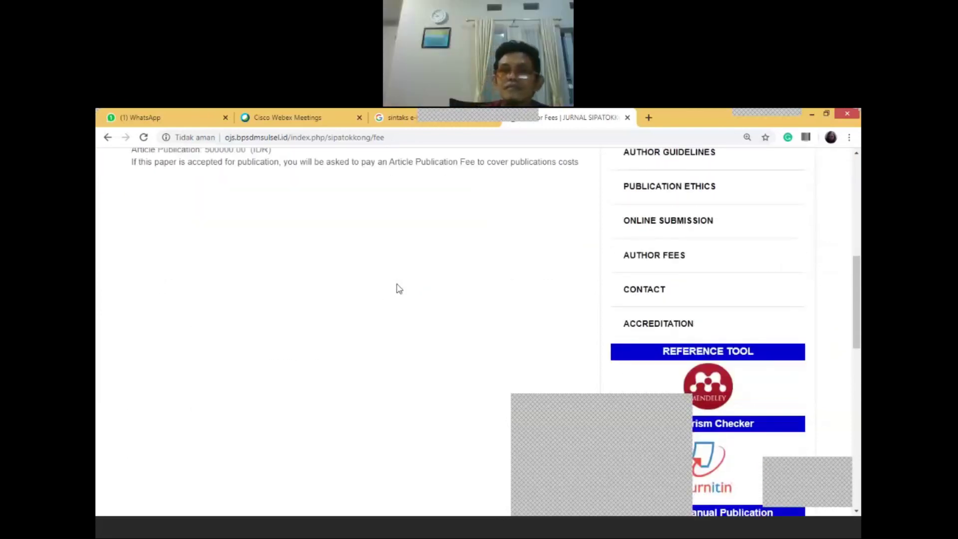
scroll(399, 288, "up", 3)
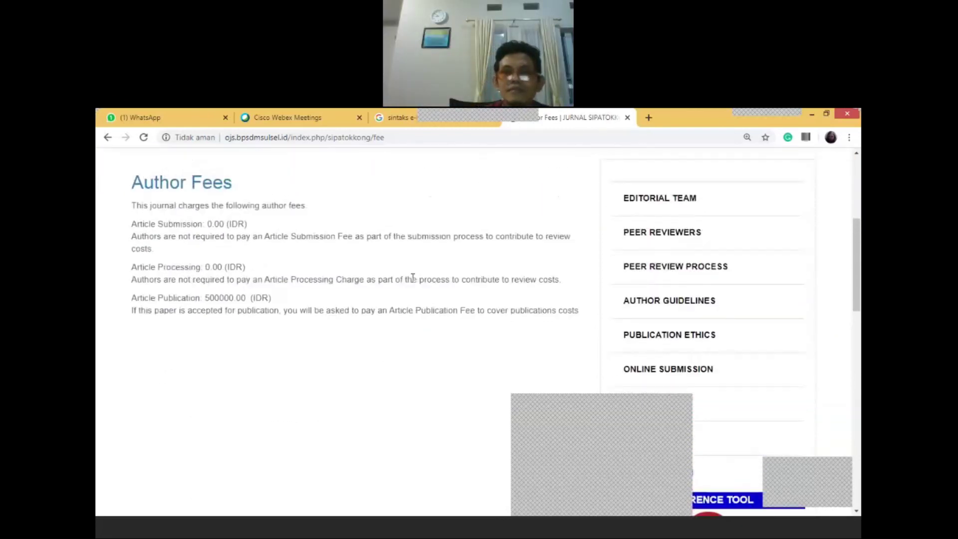
scroll(479, 271, "up", 2)
Open the About the Journal page from the About menu and glance through it
mouse_move(246, 261)
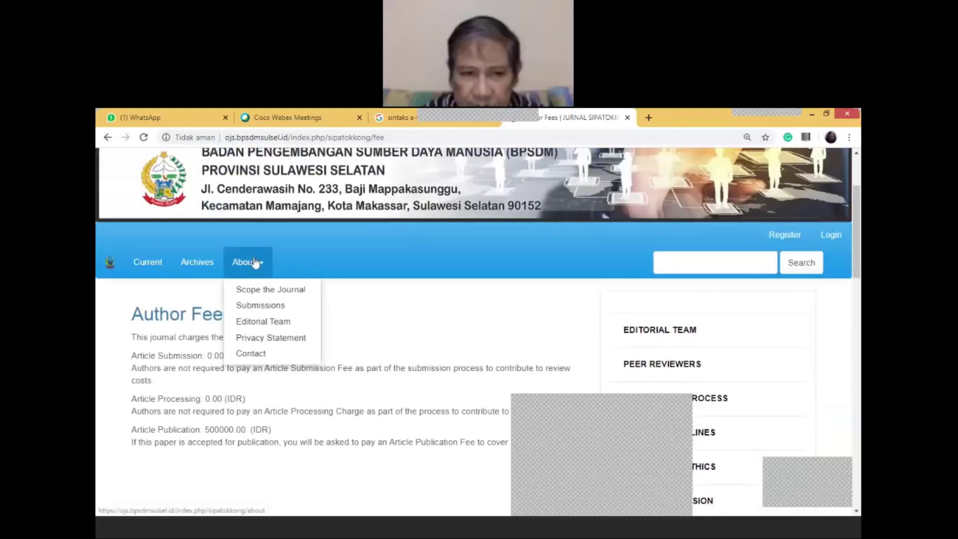
left_click(268, 290)
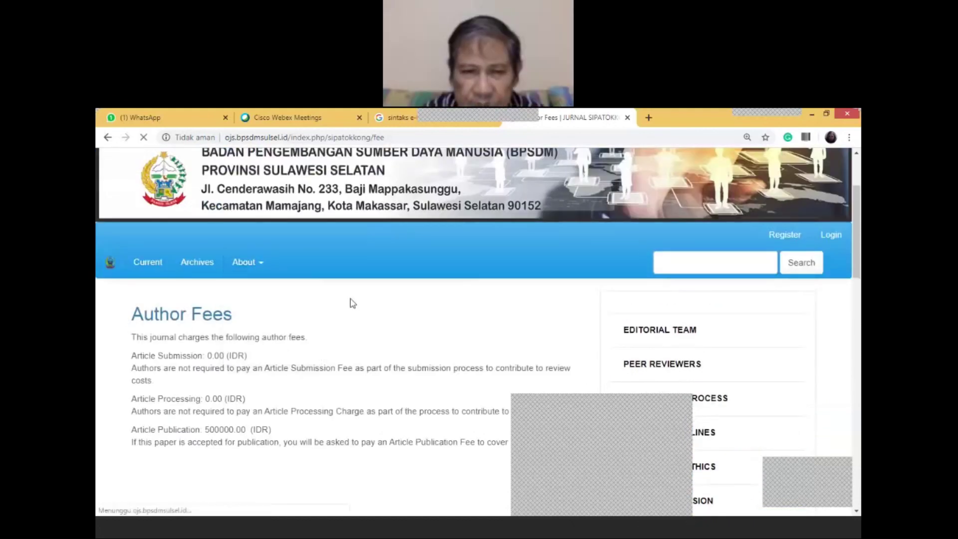
scroll(349, 319, "down", 5)
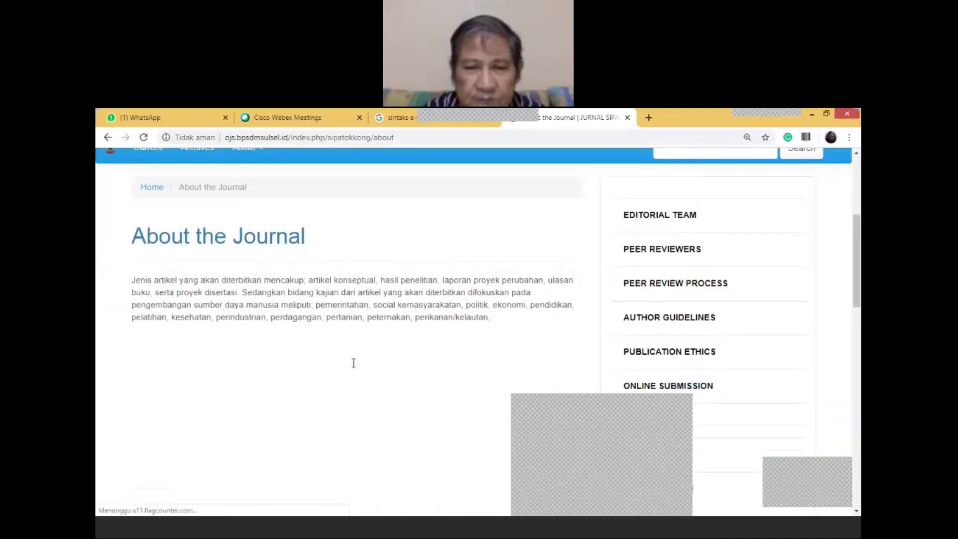
scroll(343, 304, "up", 2)
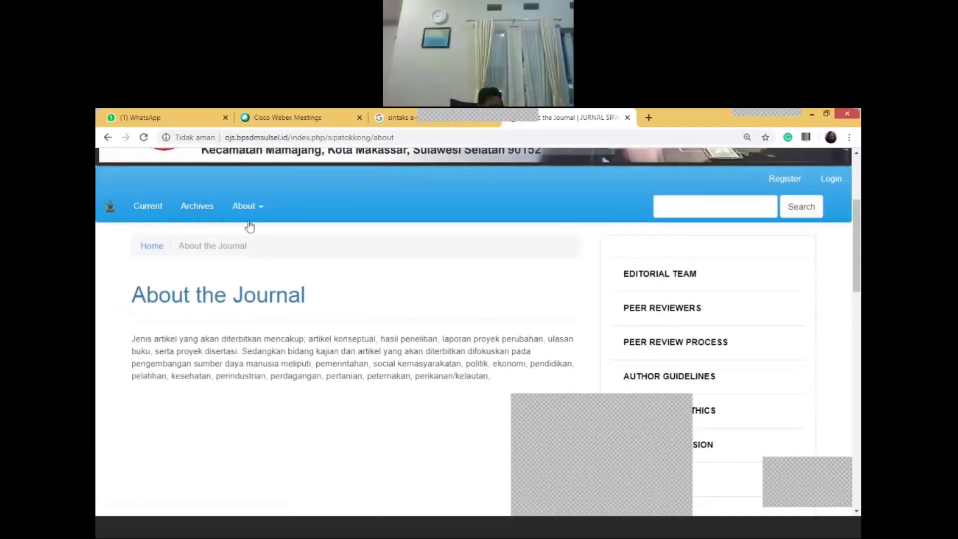
Return to the Jurnal Sipatokkong home page and scroll through its contents
left_click(152, 246)
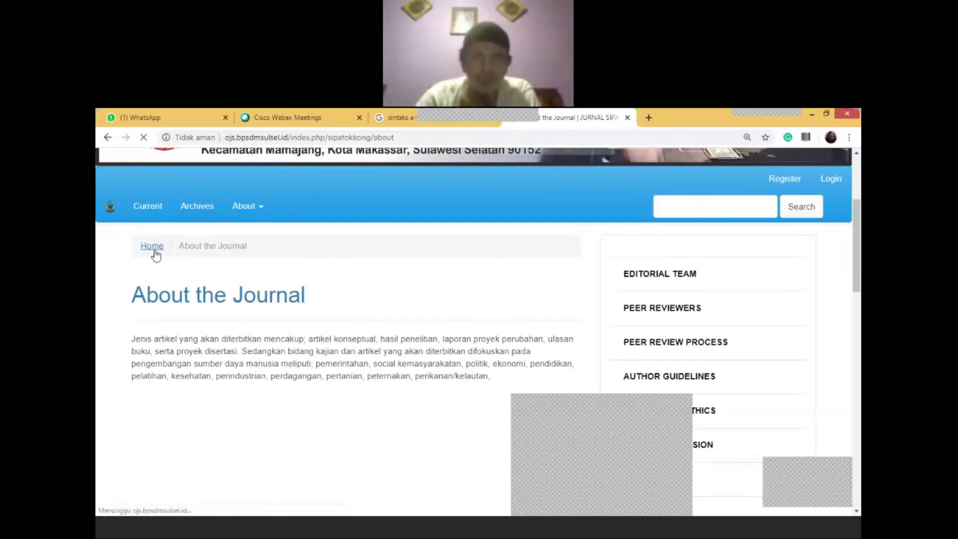
scroll(418, 244, "up", 3)
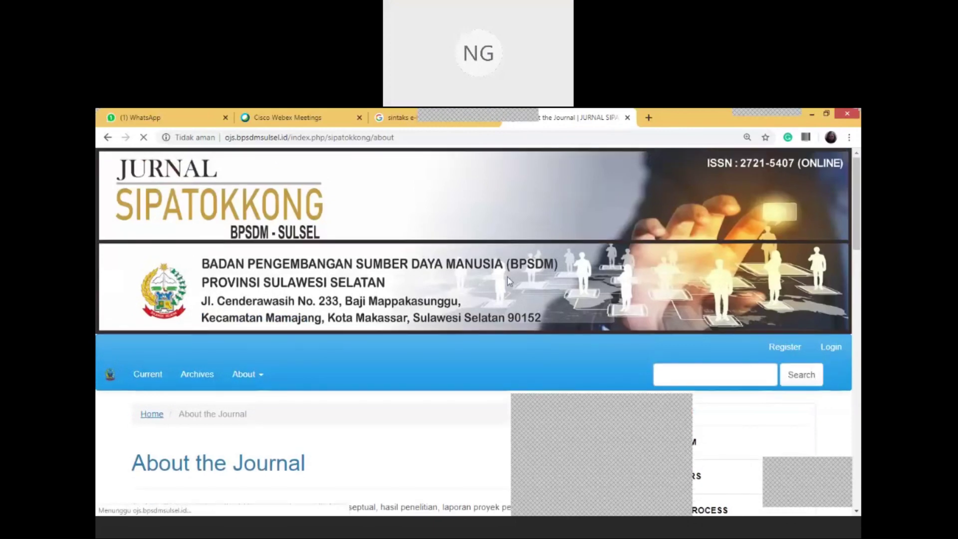
scroll(507, 277, "down", 6)
scroll(489, 277, "up", 2)
scroll(477, 280, "down", 10)
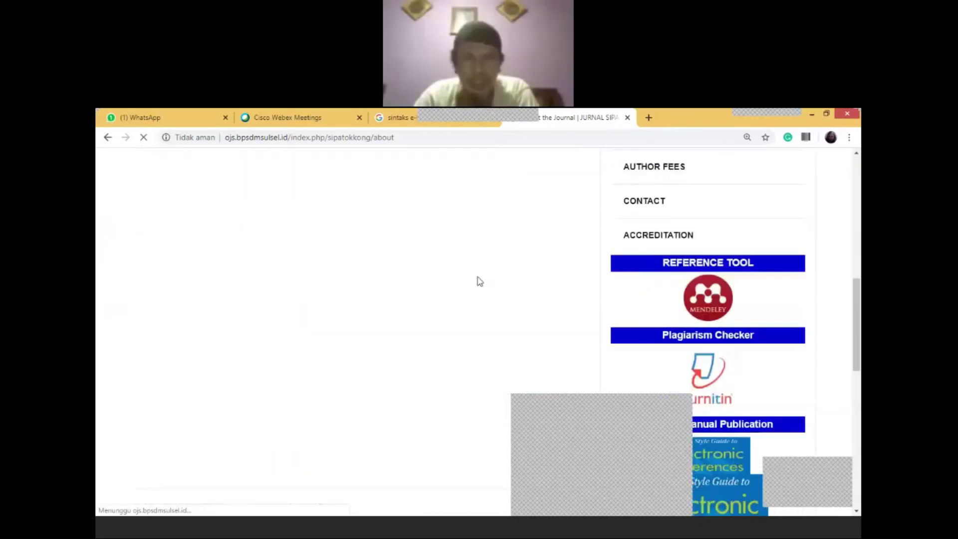
scroll(478, 281, "down", 2)
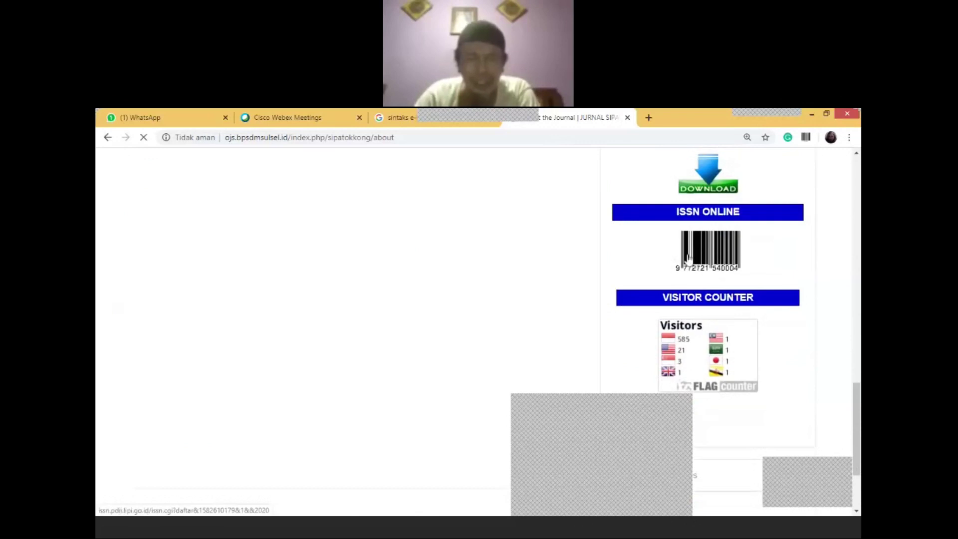
scroll(441, 232, "up", 8)
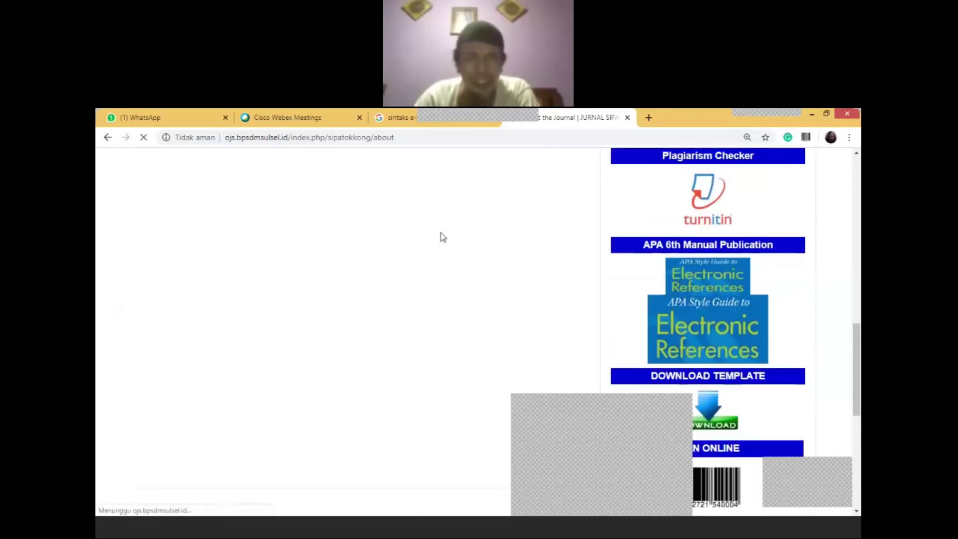
scroll(440, 232, "up", 10)
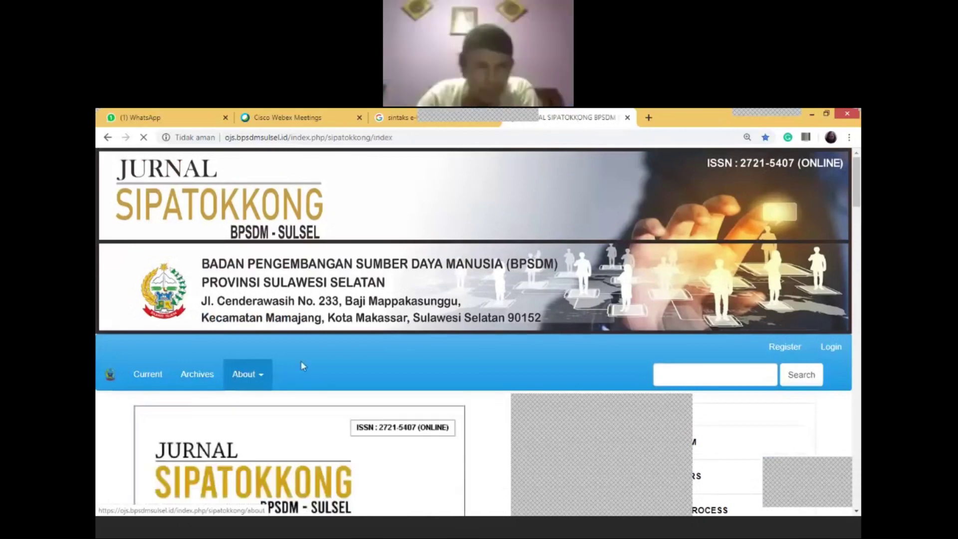
scroll(309, 354, "down", 10)
scroll(375, 303, "down", 3)
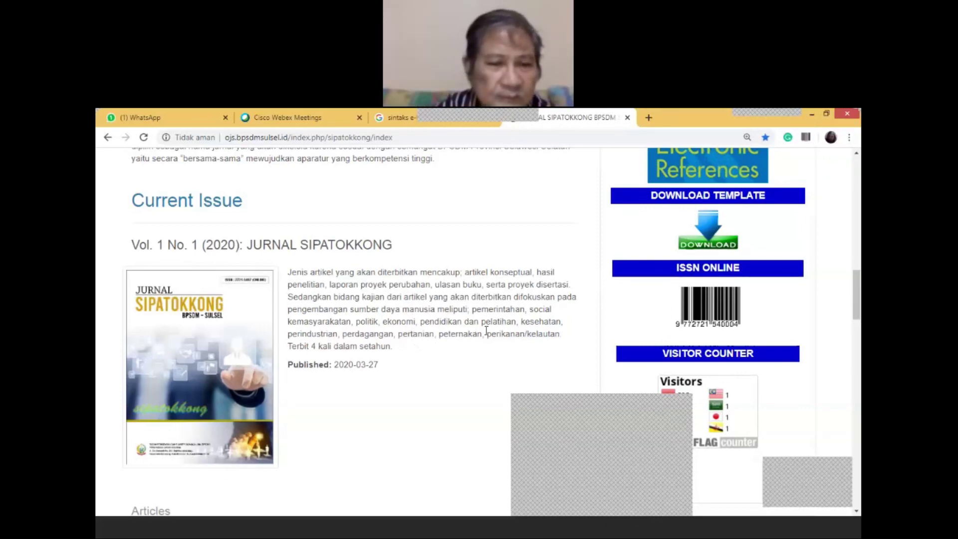
scroll(486, 331, "up", 6)
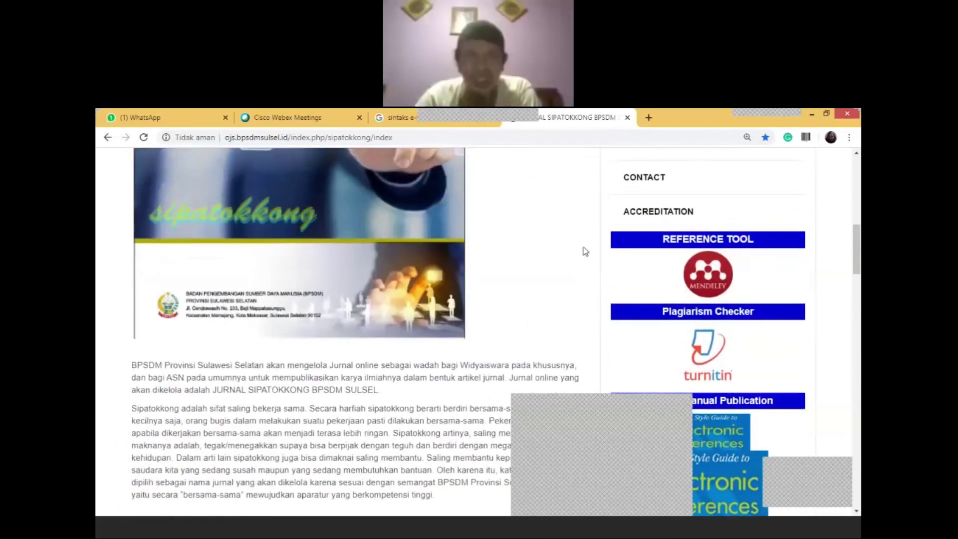
scroll(584, 250, "up", 3)
scroll(585, 247, "down", 3)
scroll(586, 239, "up", 5)
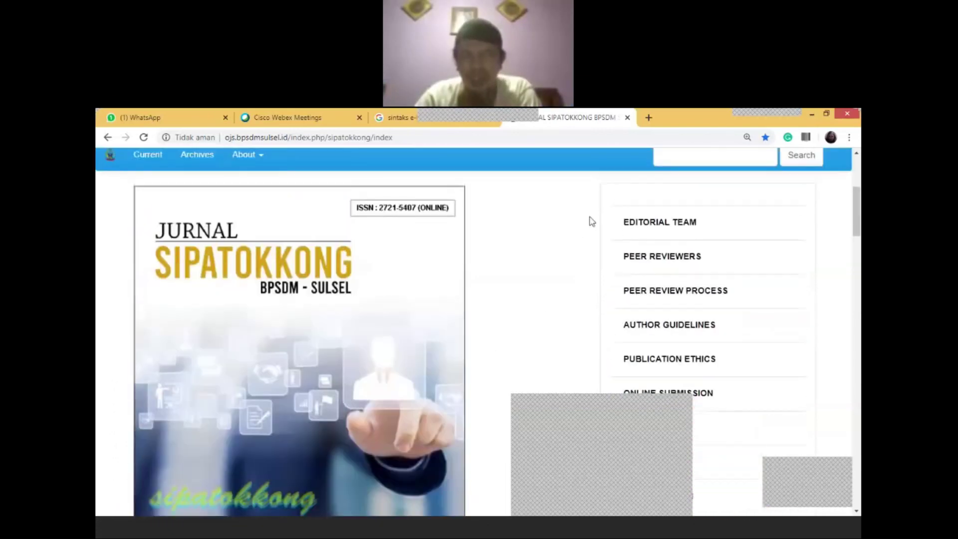
scroll(586, 237, "up", 5)
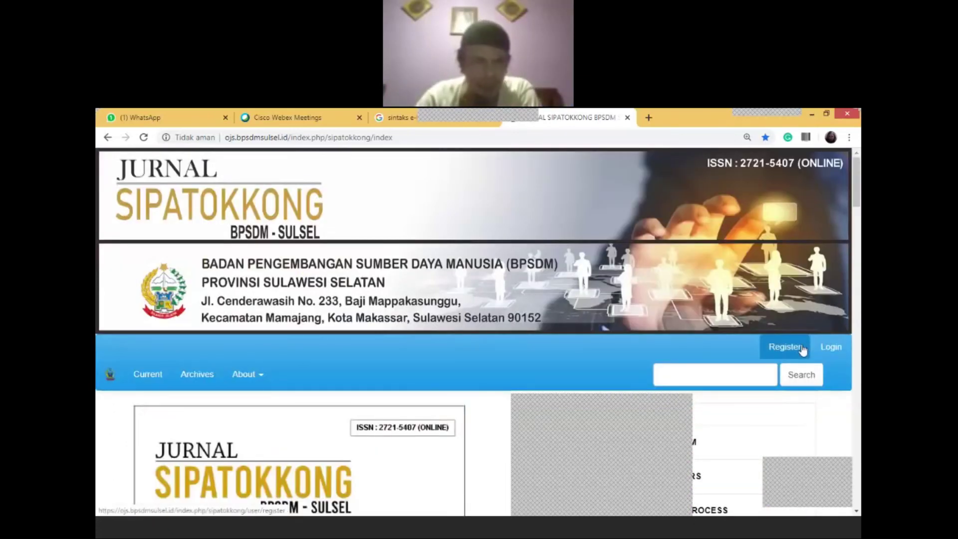
left_click(802, 350)
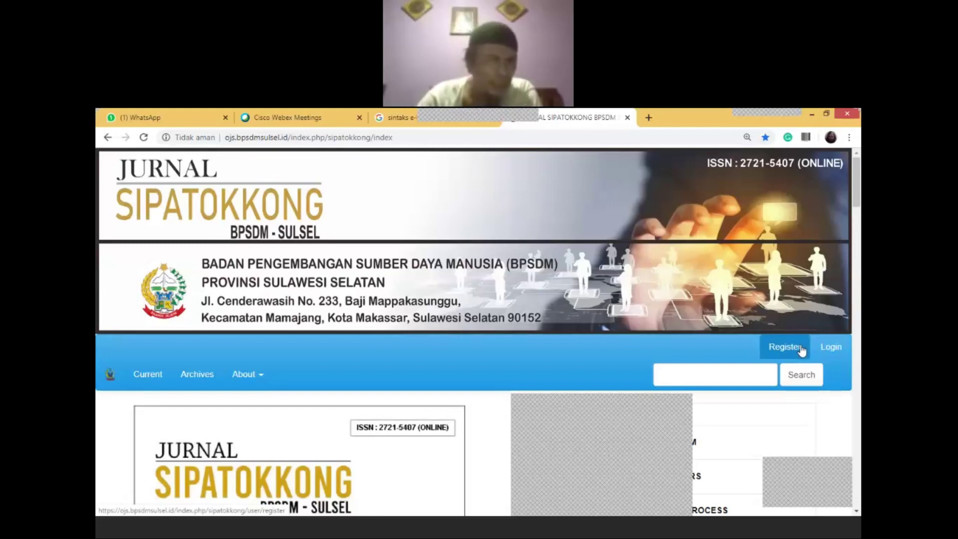
Open the new-account registration form, dismissing Chrome's saved-login suggestions
scroll(300, 299, "down", 5)
left_click(217, 214)
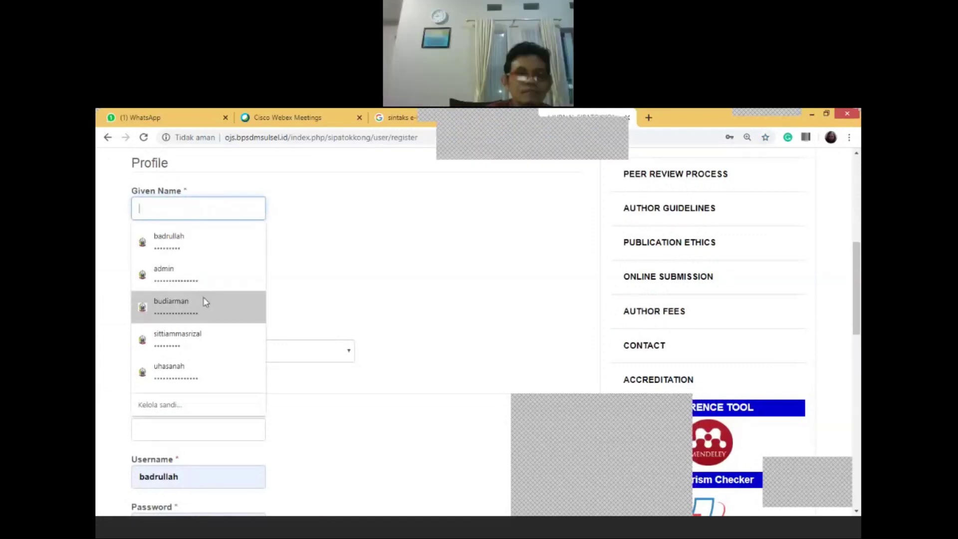
key("Escape")
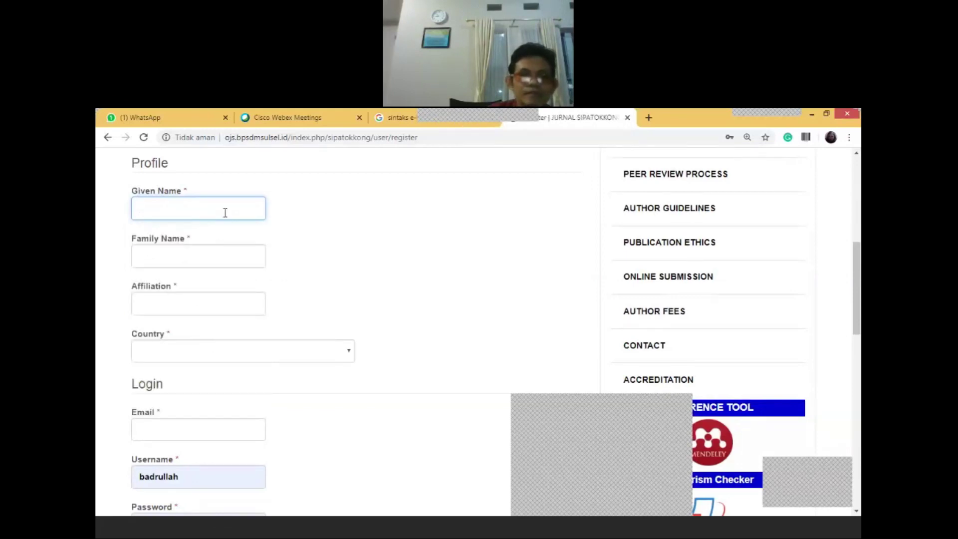
scroll(225, 212, "up", 1)
Fill in the author's given name and family name
left_click(214, 275)
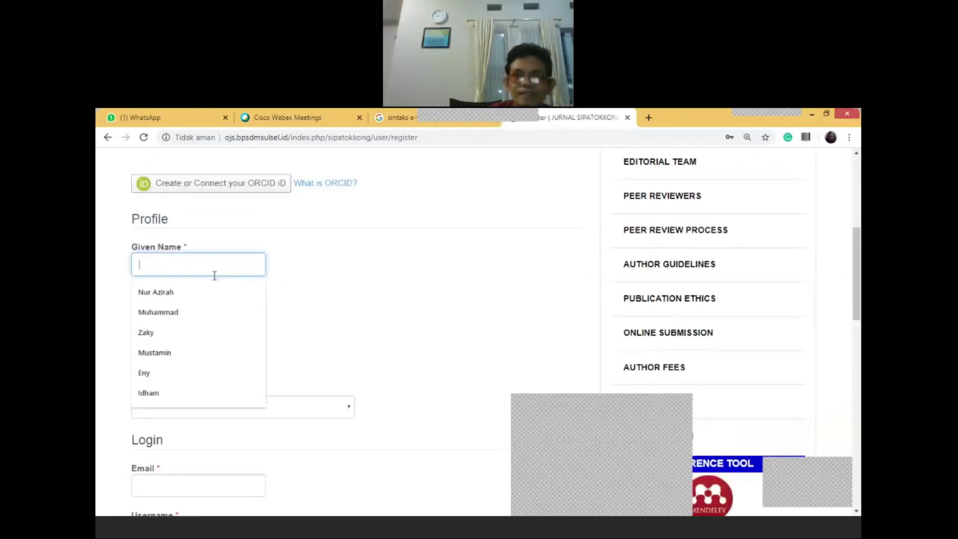
type("S")
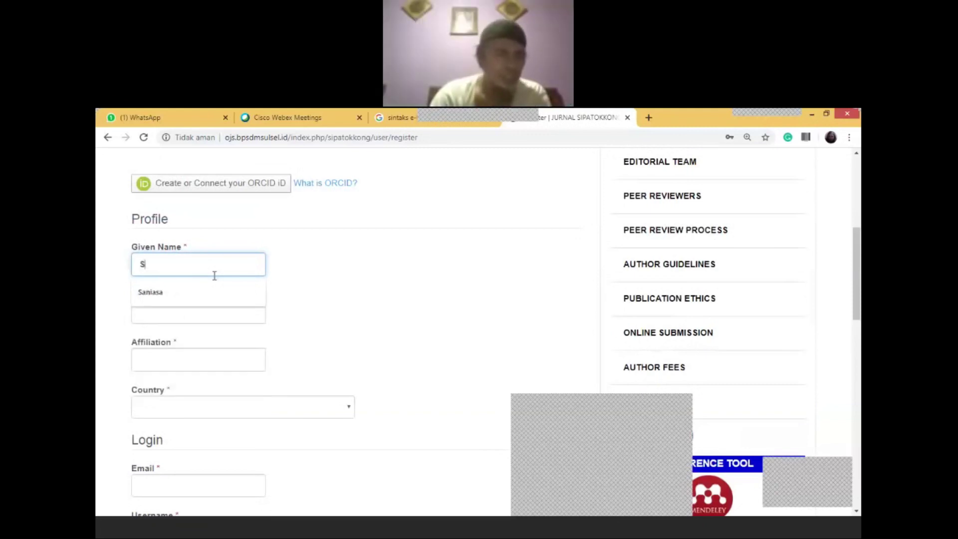
type("ana")
key("BackSpace")
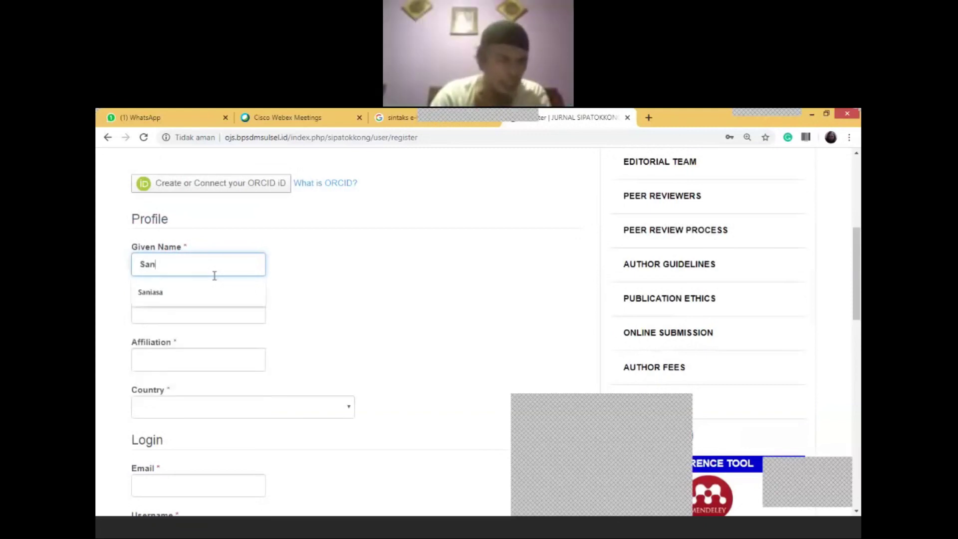
key("Down")
key("Return")
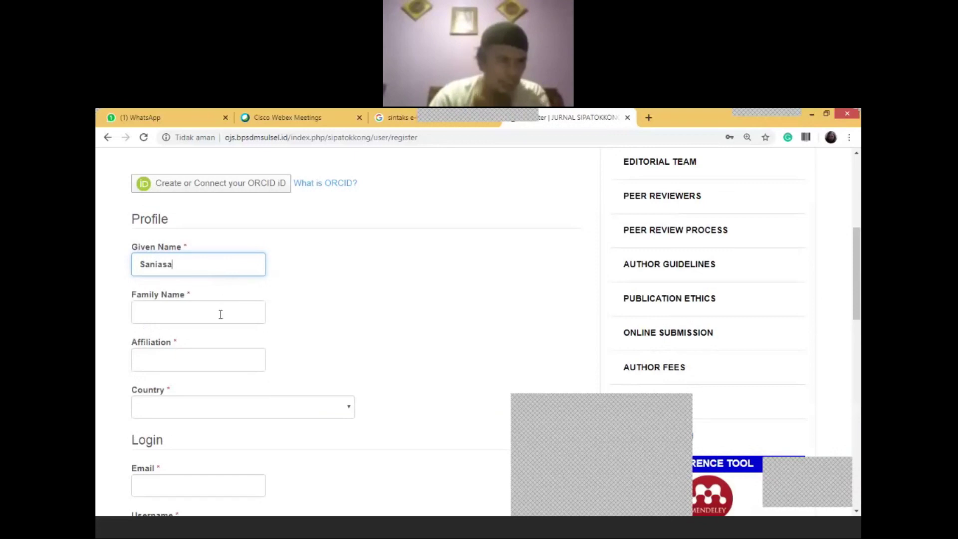
left_click(221, 313)
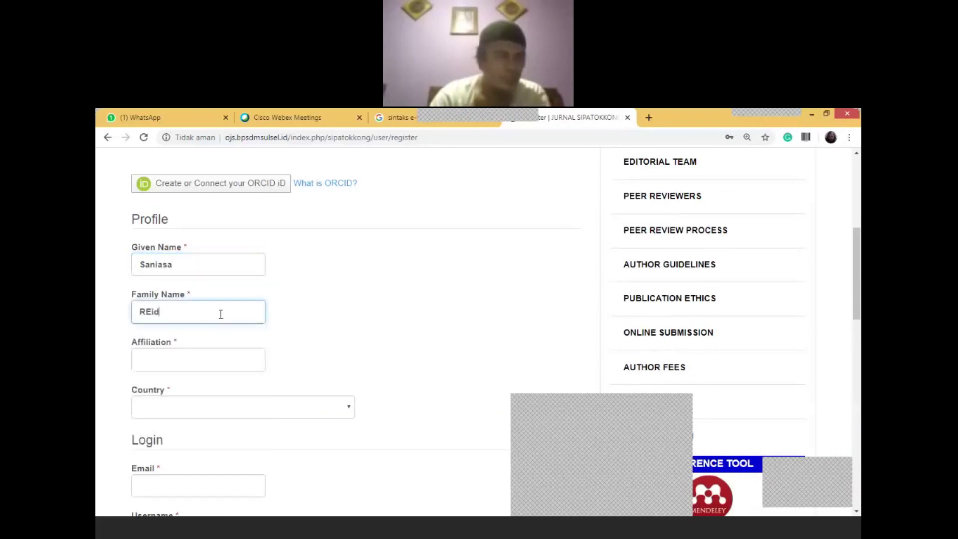
key("BackSpace")
key("BackSpace")
key("BackSpace")
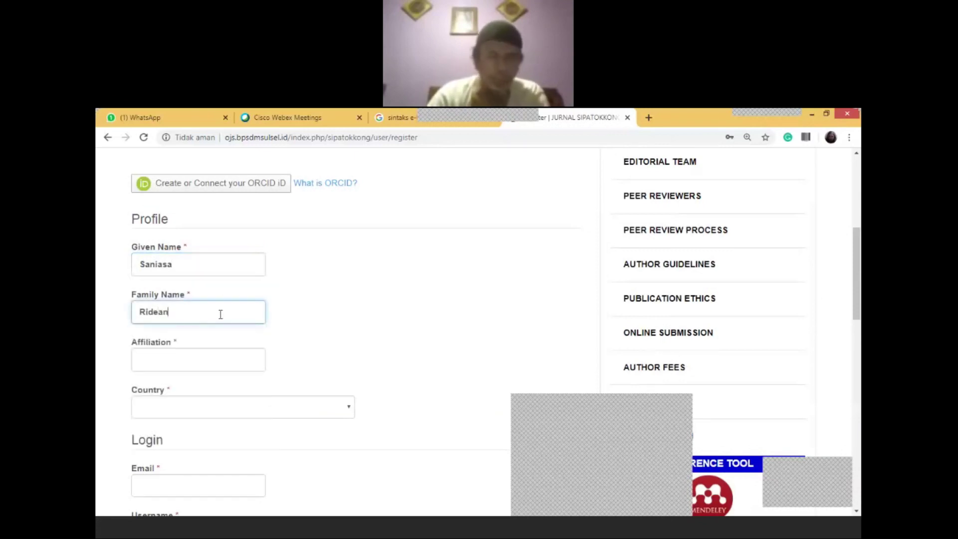
key("BackSpace")
key("BackSpace")
key("BackSpace")
key("BackSpace")
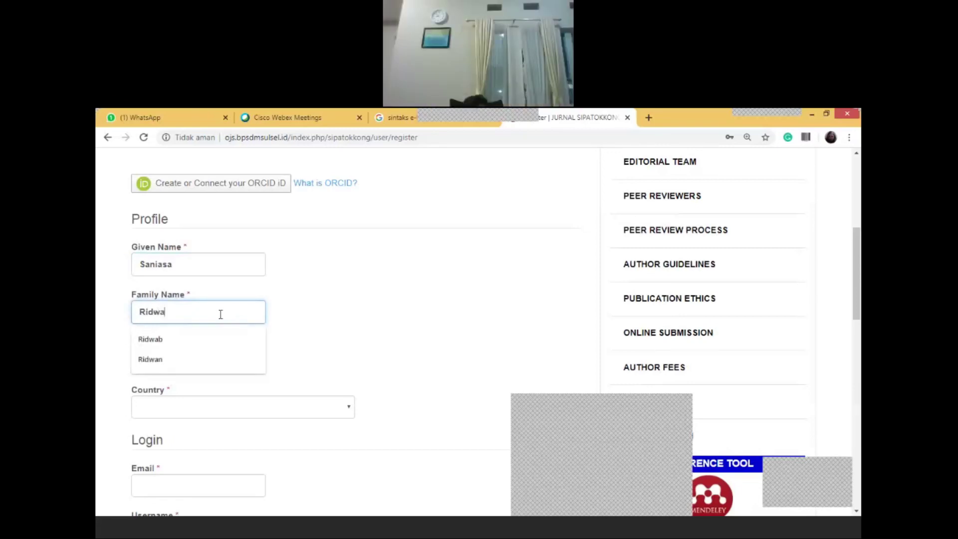
Set the affiliation to SMA NEGERI 19 MAKASSAR and the country to Indonesia
left_click(206, 359)
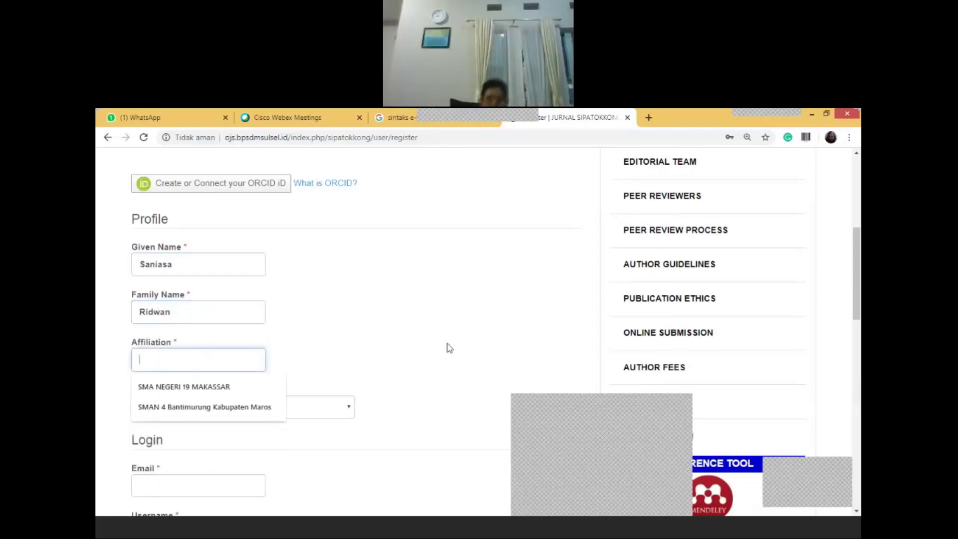
type("sma")
left_click(219, 387)
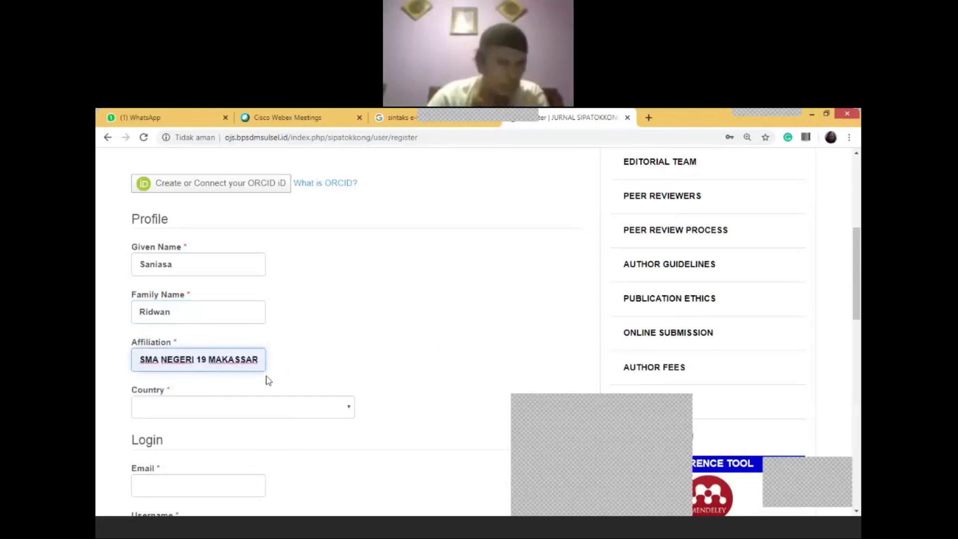
scroll(283, 370, "down", 3)
left_click(278, 298)
scroll(288, 334, "down", 10)
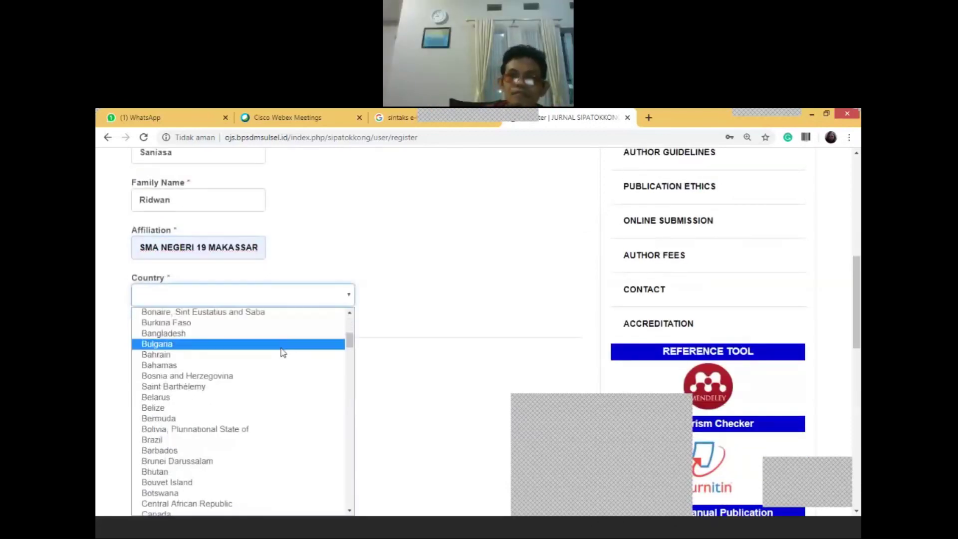
scroll(268, 373, "down", 7)
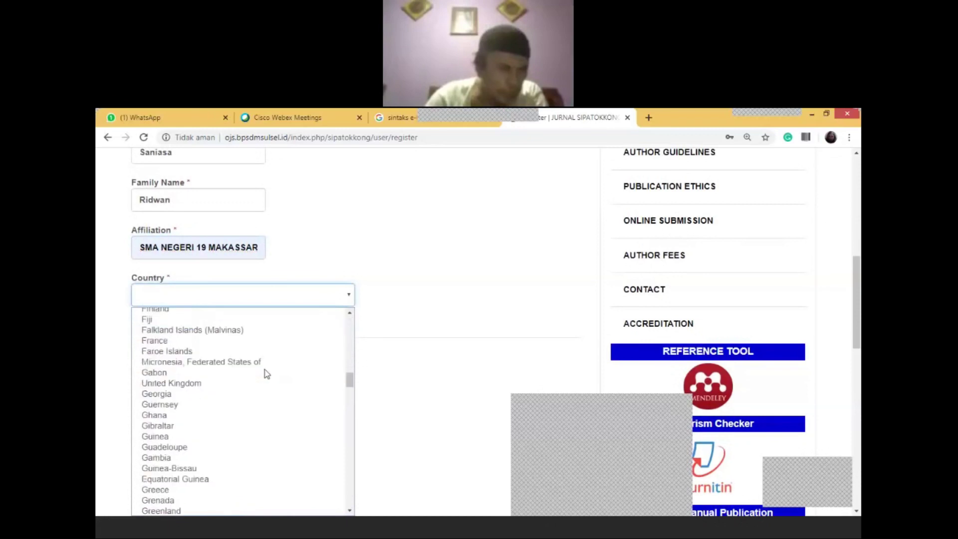
scroll(264, 372, "down", 6)
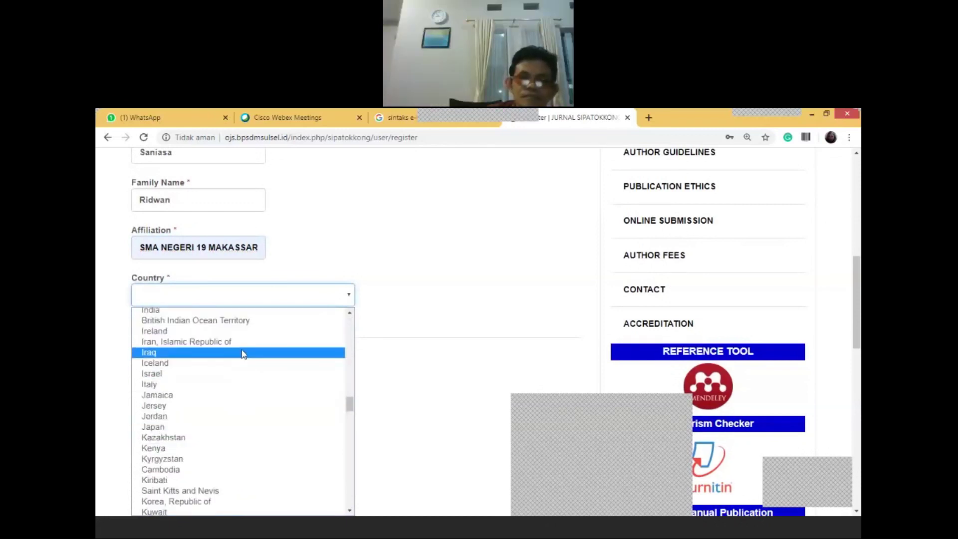
scroll(239, 346, "up", 3)
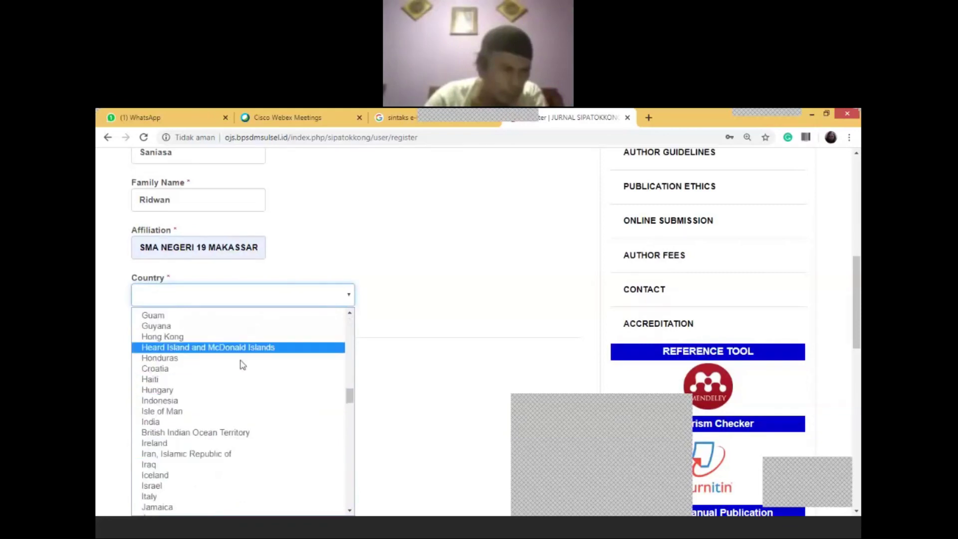
left_click(239, 400)
scroll(243, 346, "down", 2)
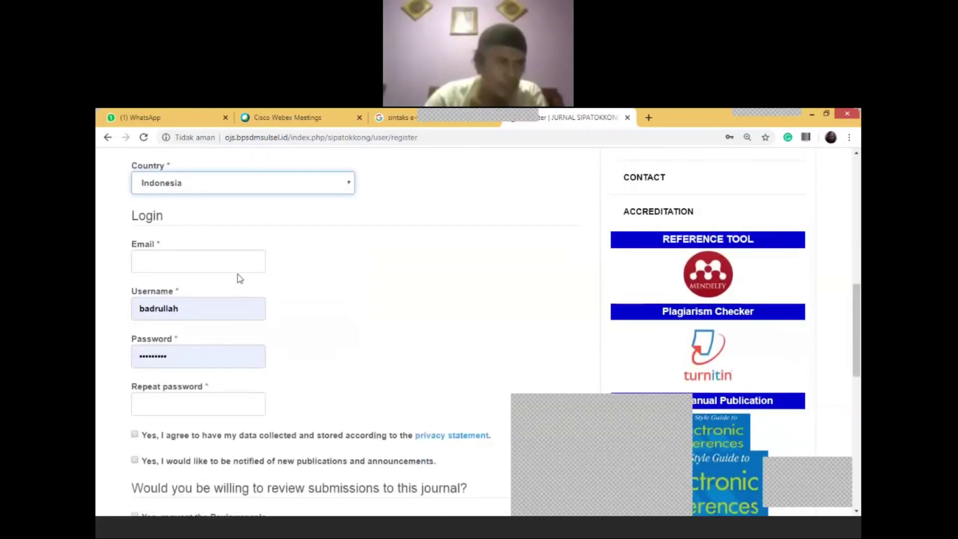
Re-enter the account's e-mail address in the E-mail field, correcting typos
left_click(238, 266)
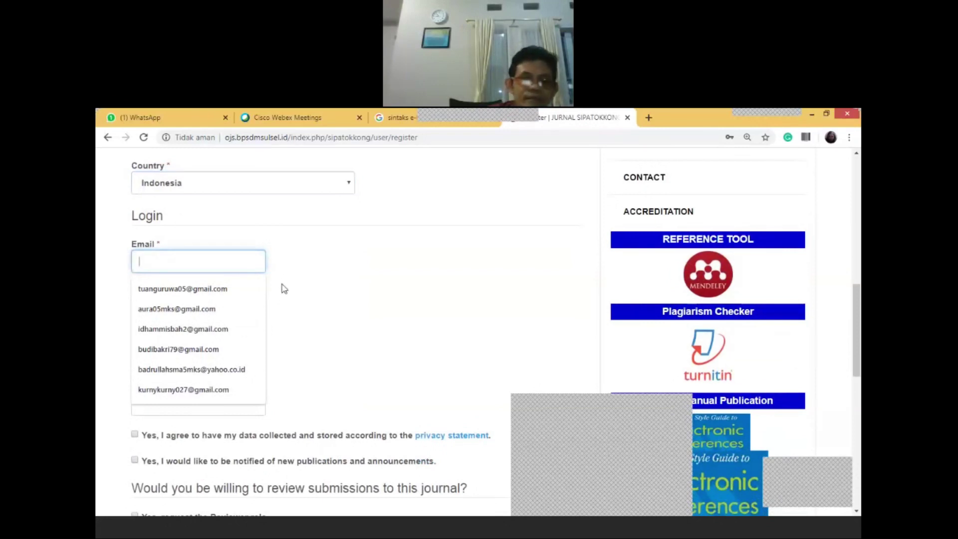
type("saniasar")
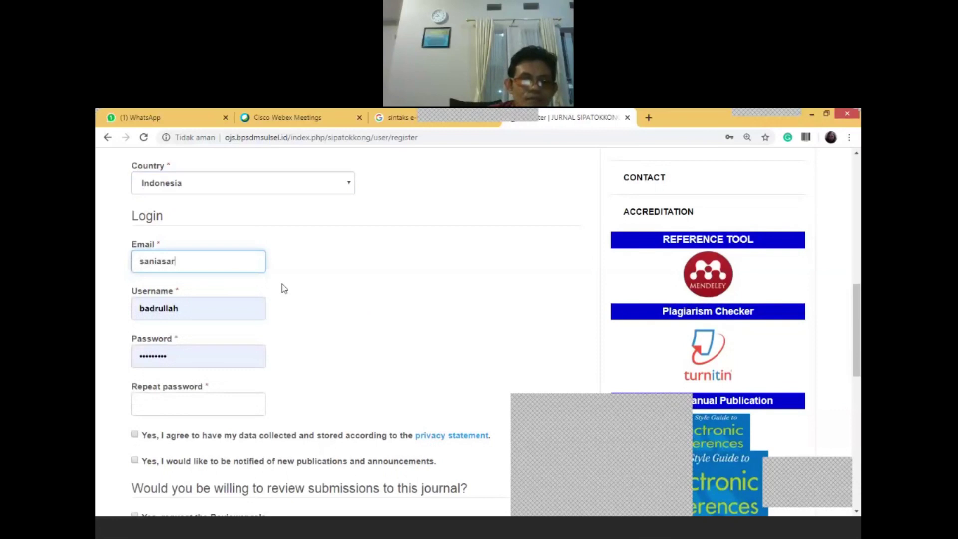
key("BackSpace")
key("BackSpace")
key("BackSpace")
key("BackSpace")
key("BackSpace")
key("BackSpace")
key("BackSpace")
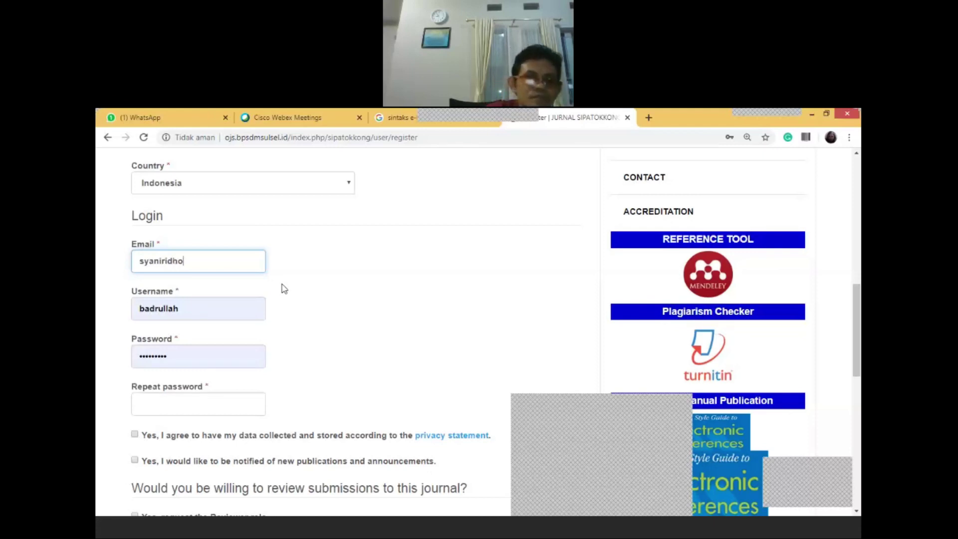
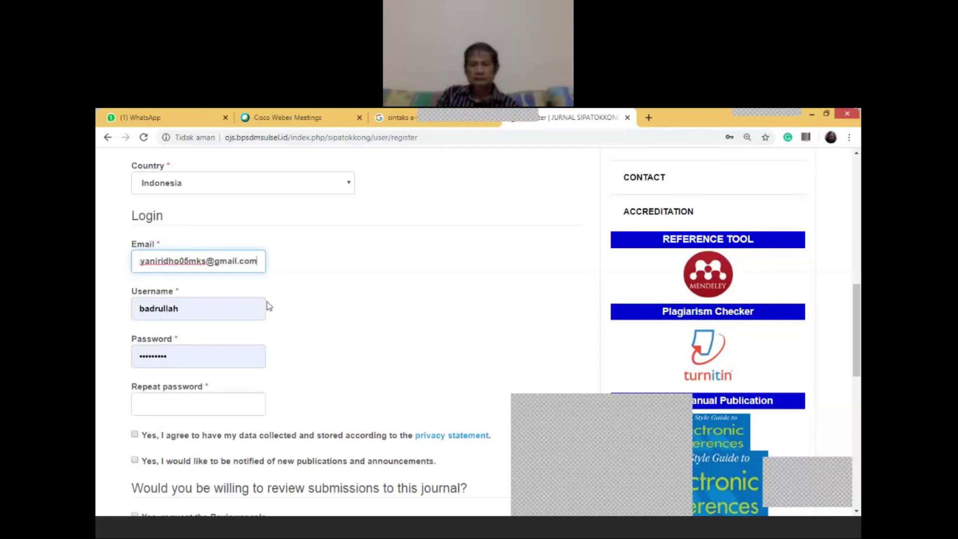
Replace the prefilled username and password with new values
left_click(262, 308)
double_click(147, 308)
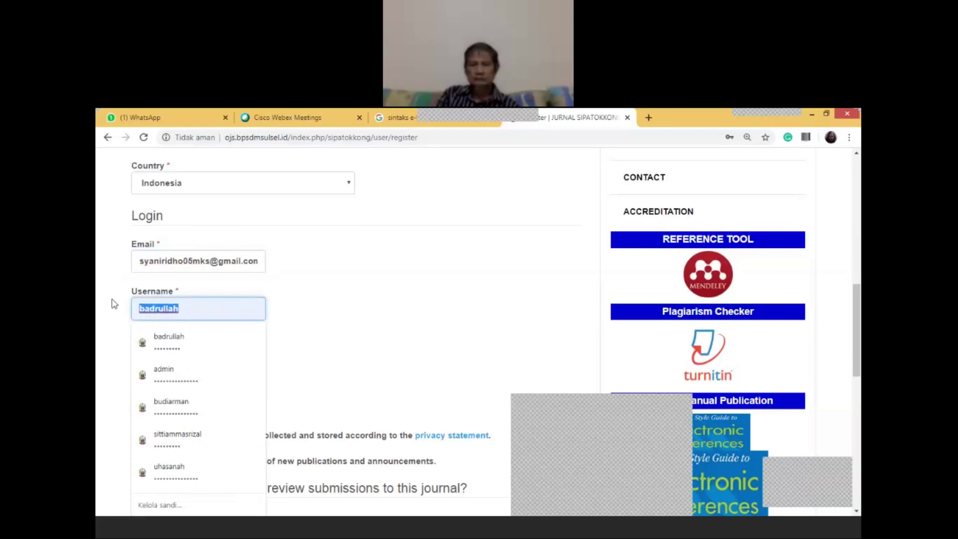
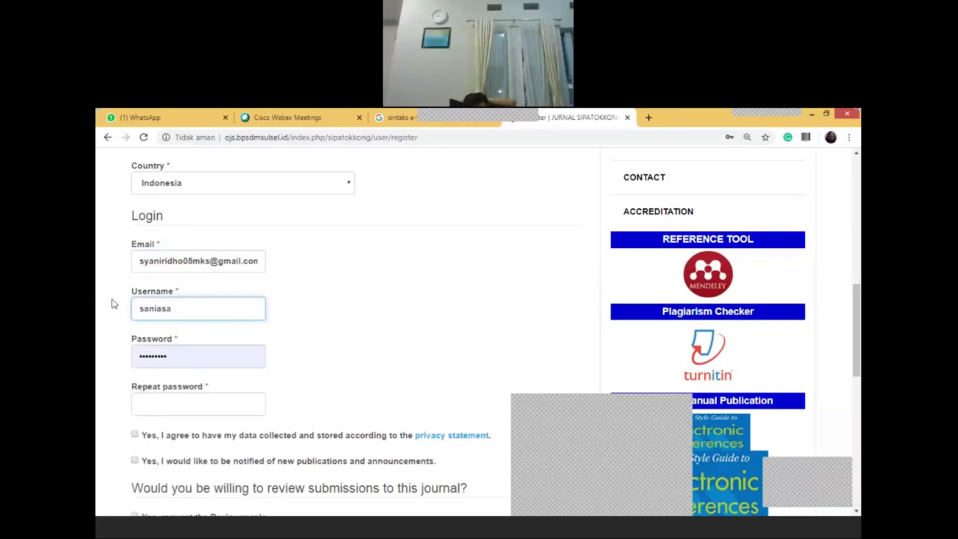
double_click(139, 351)
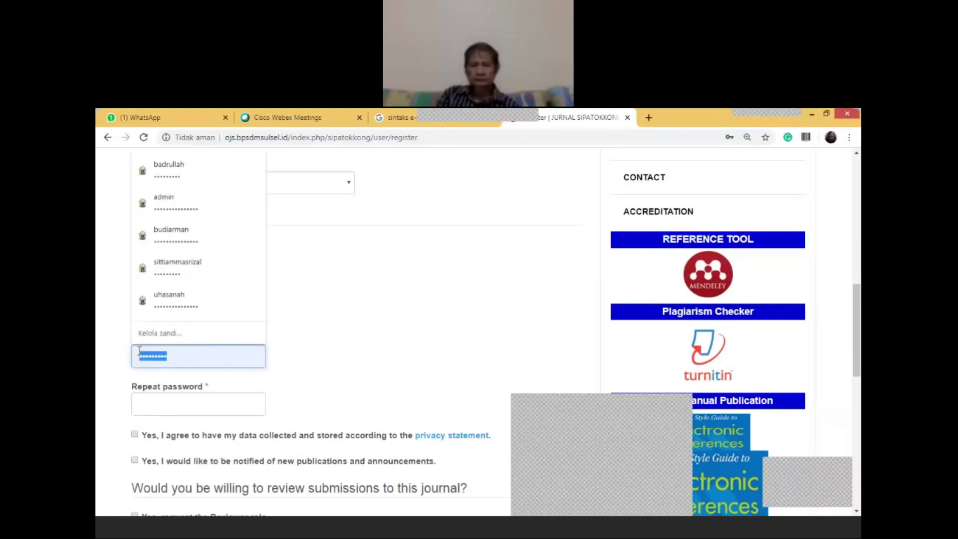
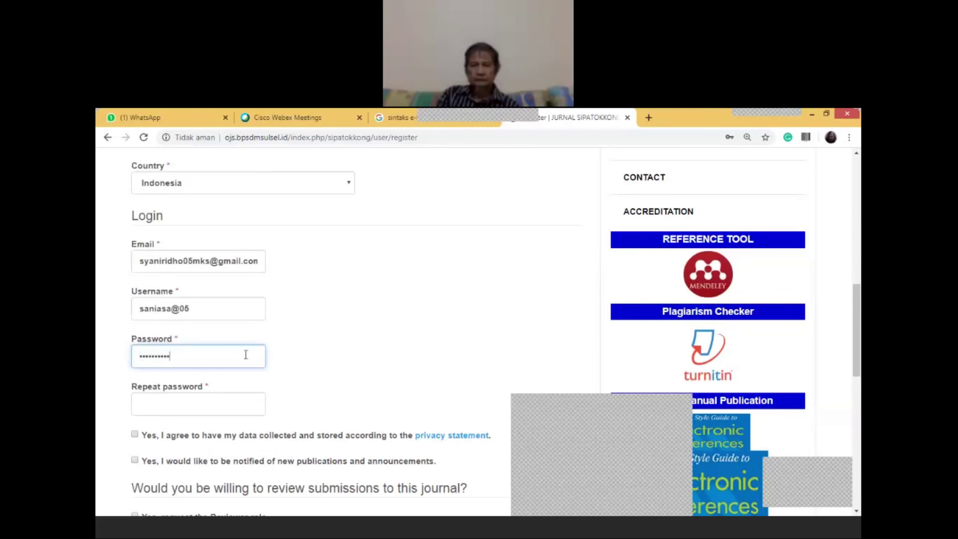
Confirm the password, tick the data-collection consent box, and submit the registration
left_click(242, 410)
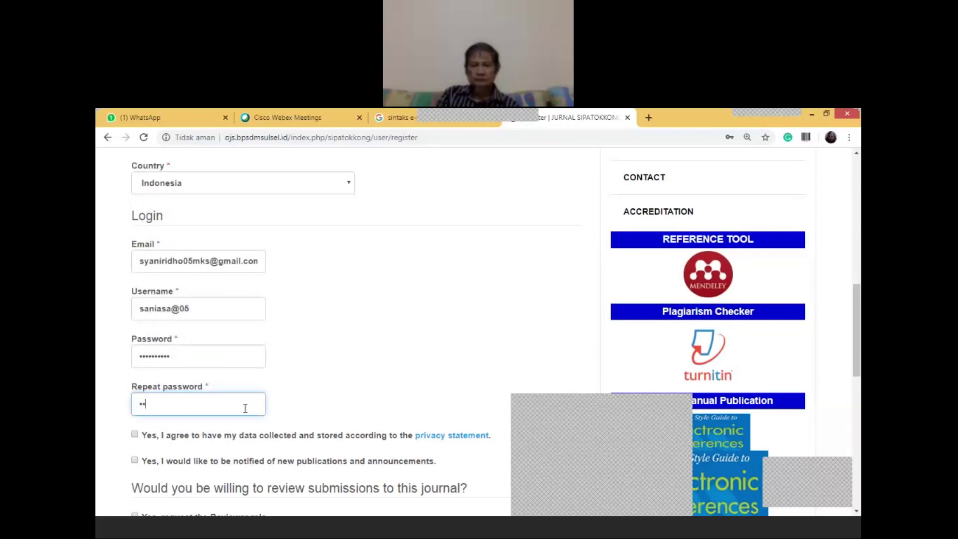
key("BackSpace")
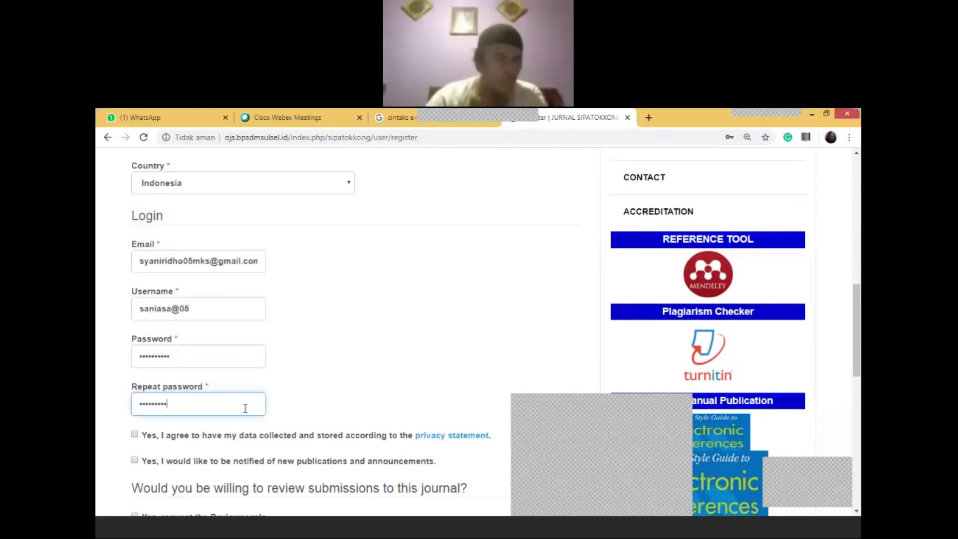
scroll(174, 349, "down", 2)
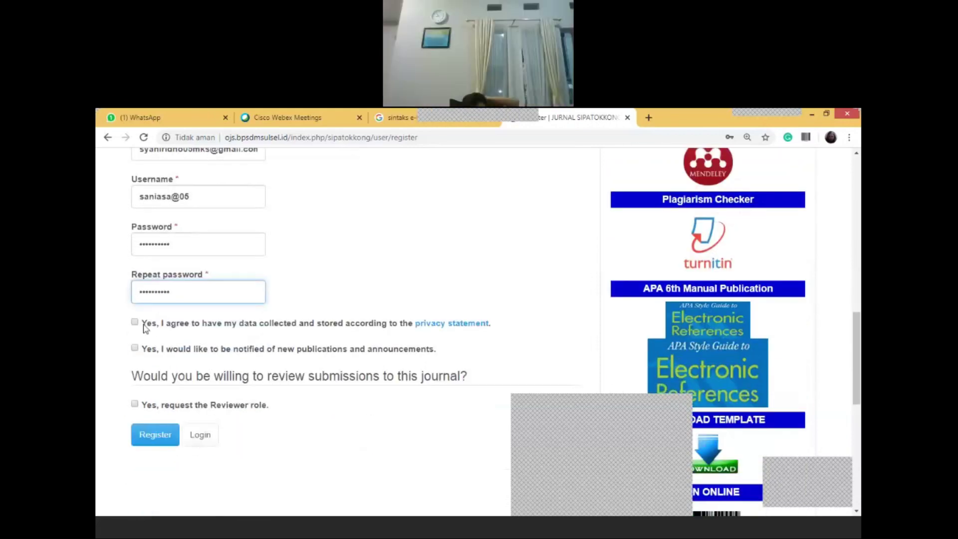
left_click(135, 323)
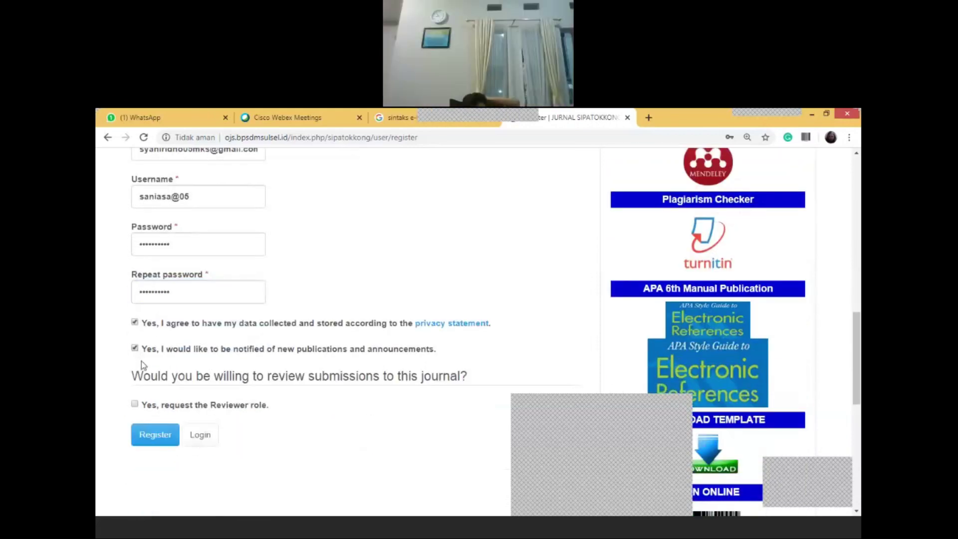
left_click(159, 435)
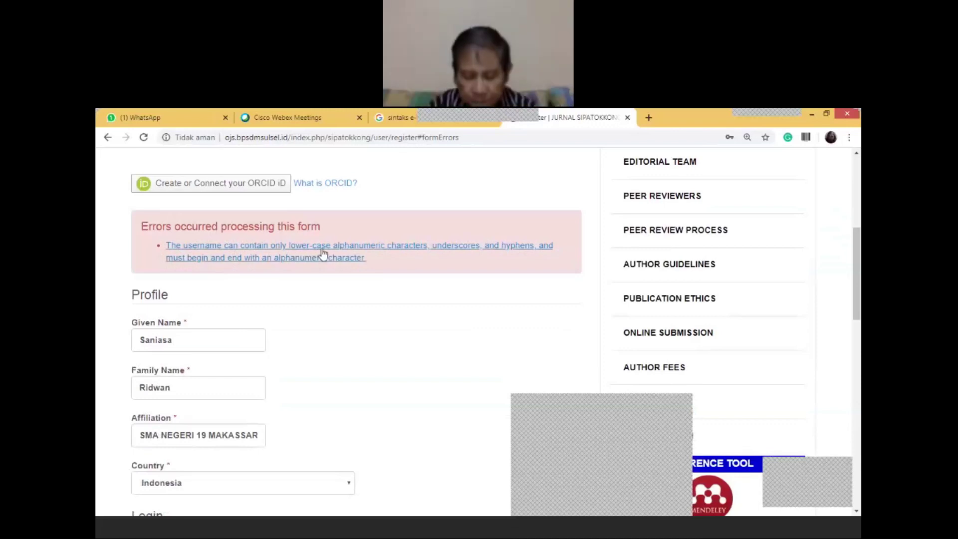
Retype the password and its confirmation, then resubmit the registration form
scroll(459, 259, "up", 1)
scroll(387, 312, "down", 10)
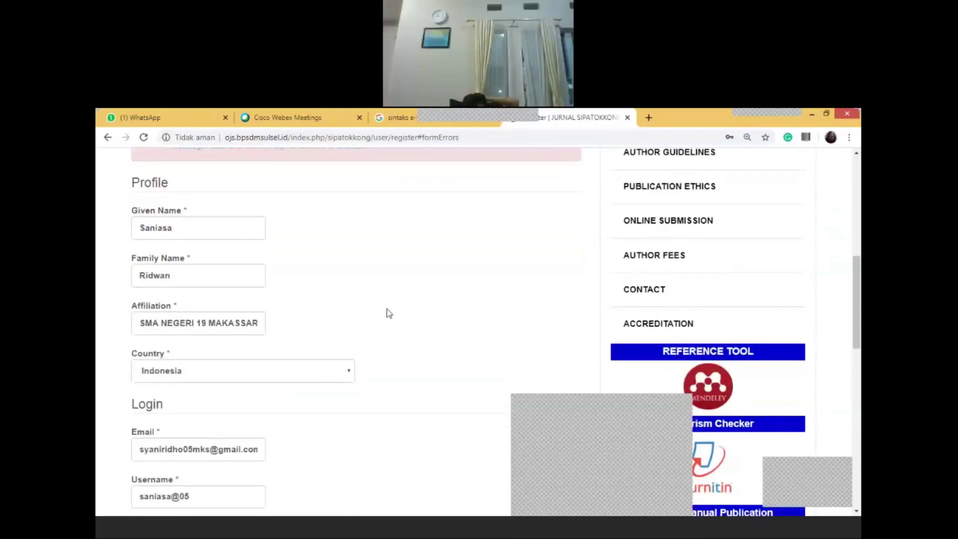
scroll(317, 299, "up", 2)
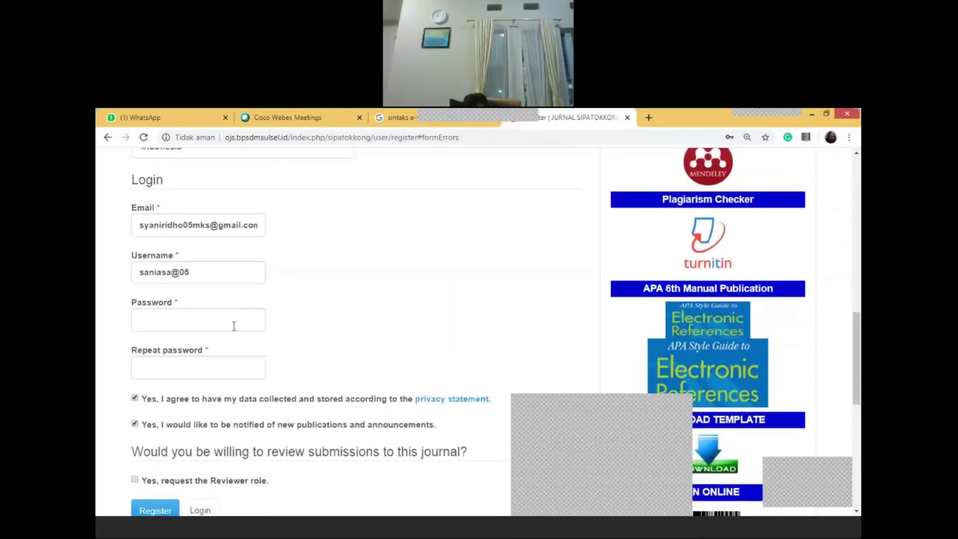
left_click(233, 326)
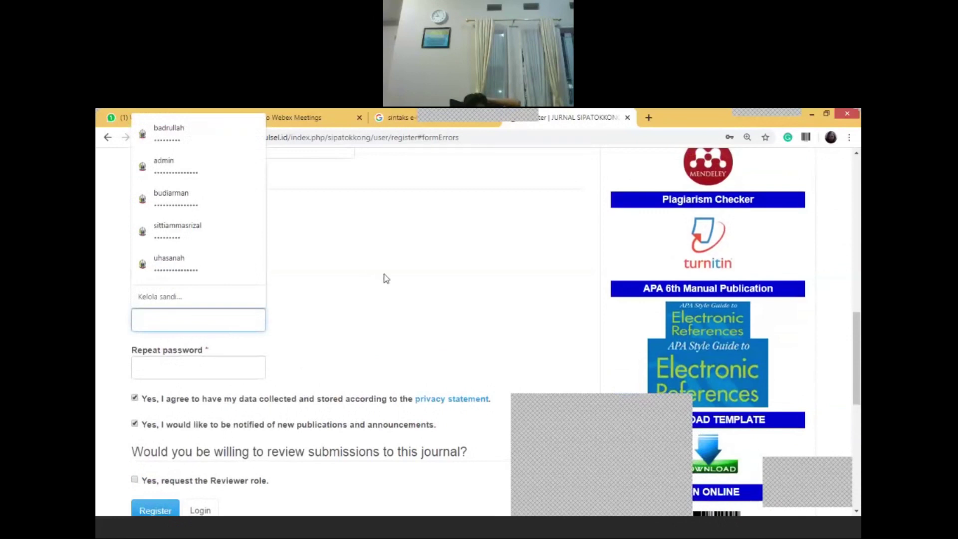
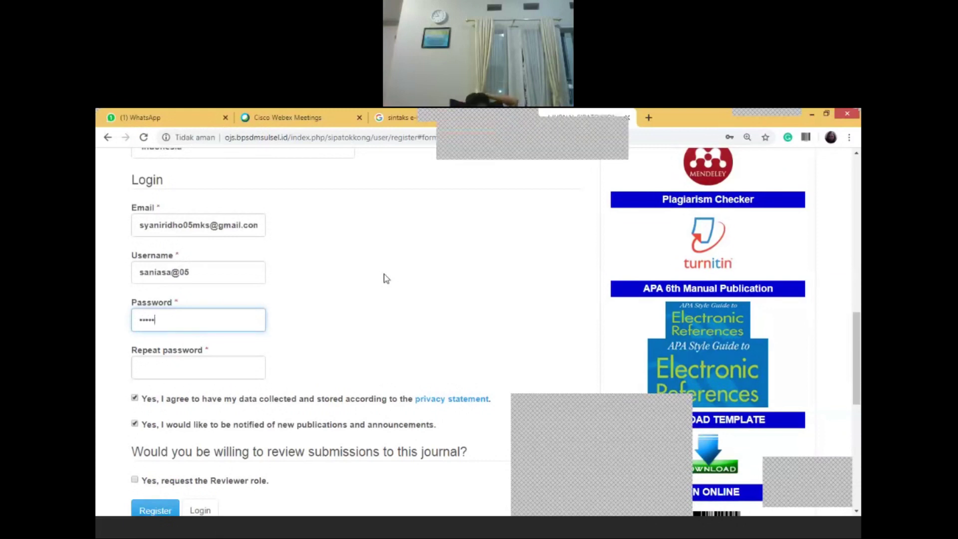
left_click(223, 356)
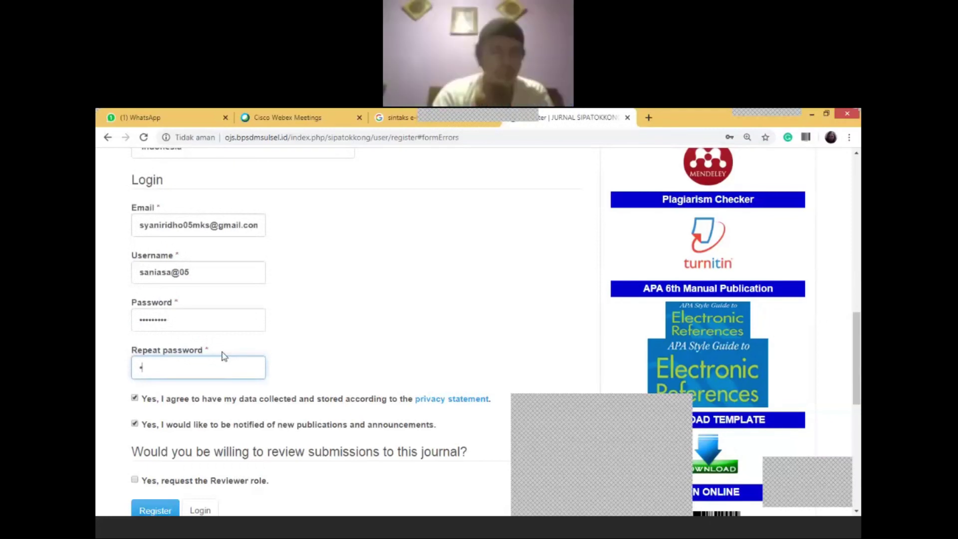
scroll(162, 438, "down", 1)
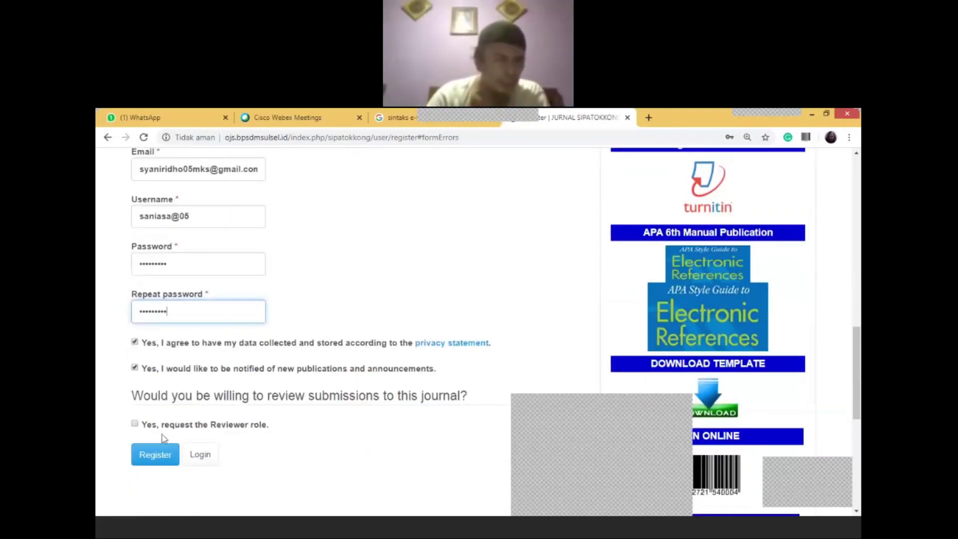
left_click(155, 454)
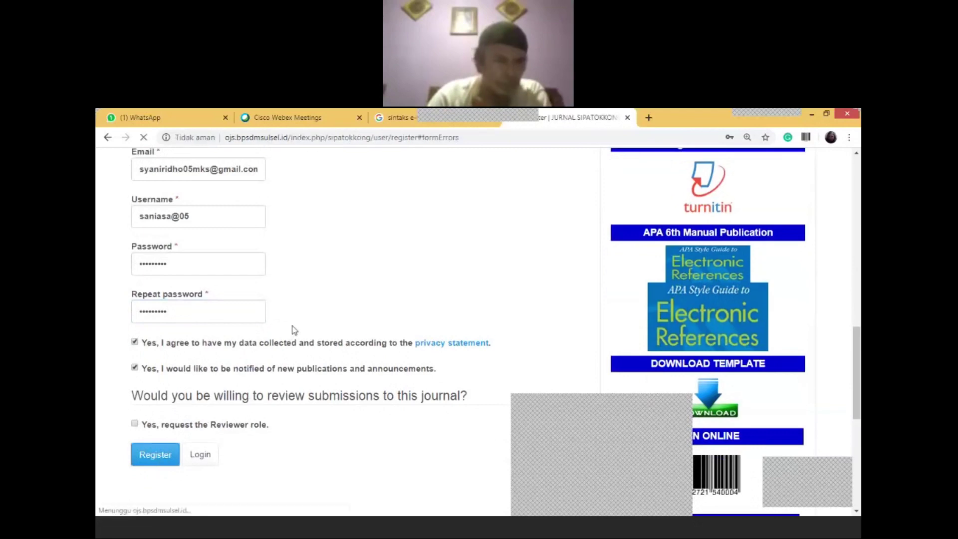
scroll(295, 329, "down", 8)
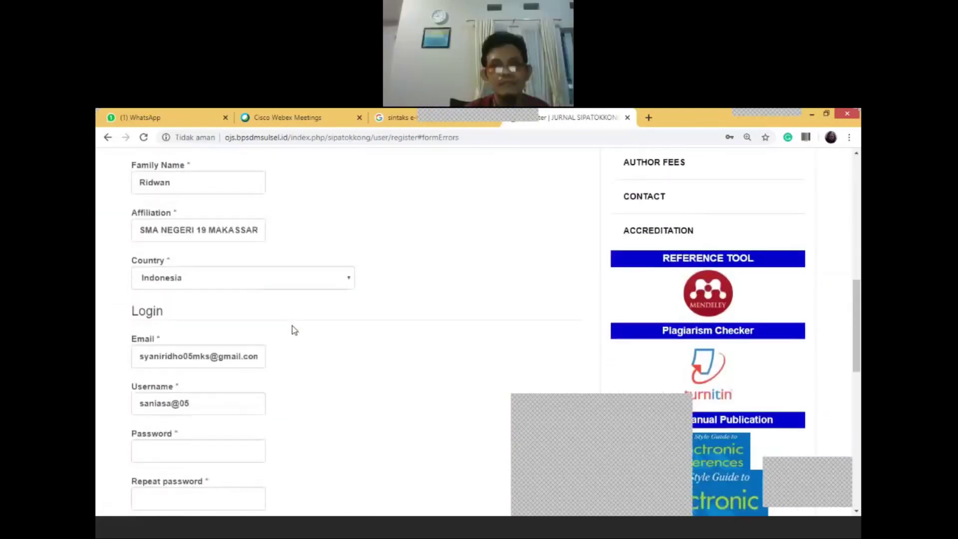
scroll(295, 330, "down", 3)
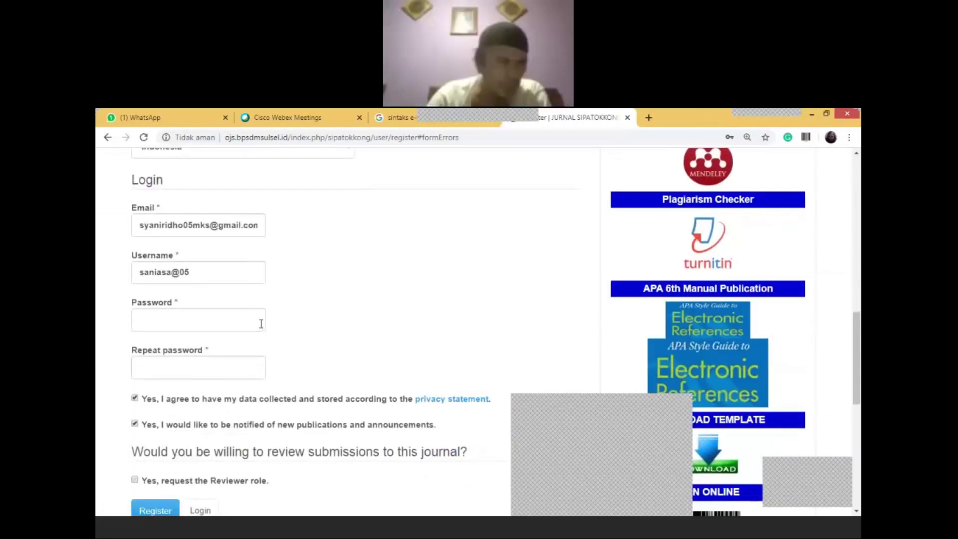
Fill the username and password fields from a saved browser login
left_click(264, 324)
left_click(371, 283)
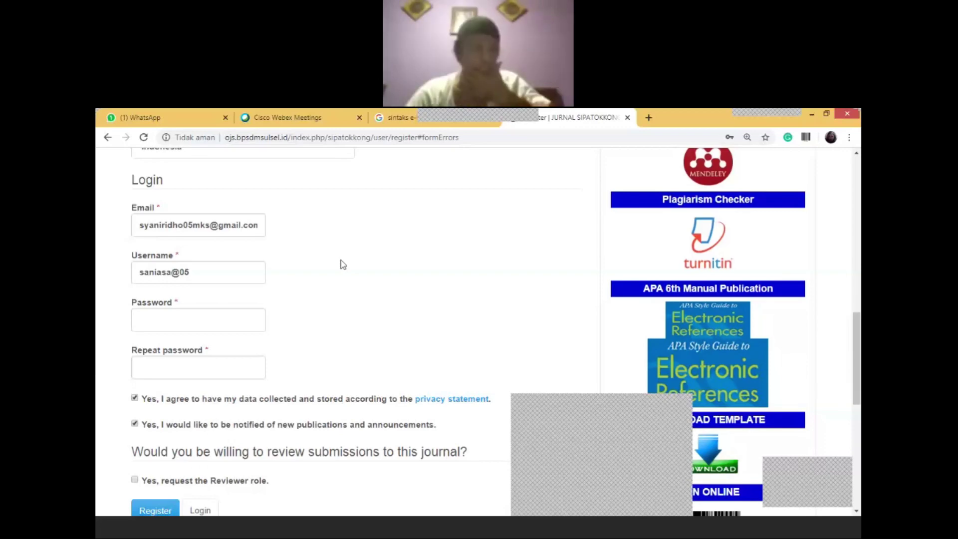
scroll(343, 264, "up", 5)
scroll(343, 264, "up", 2)
scroll(337, 264, "down", 8)
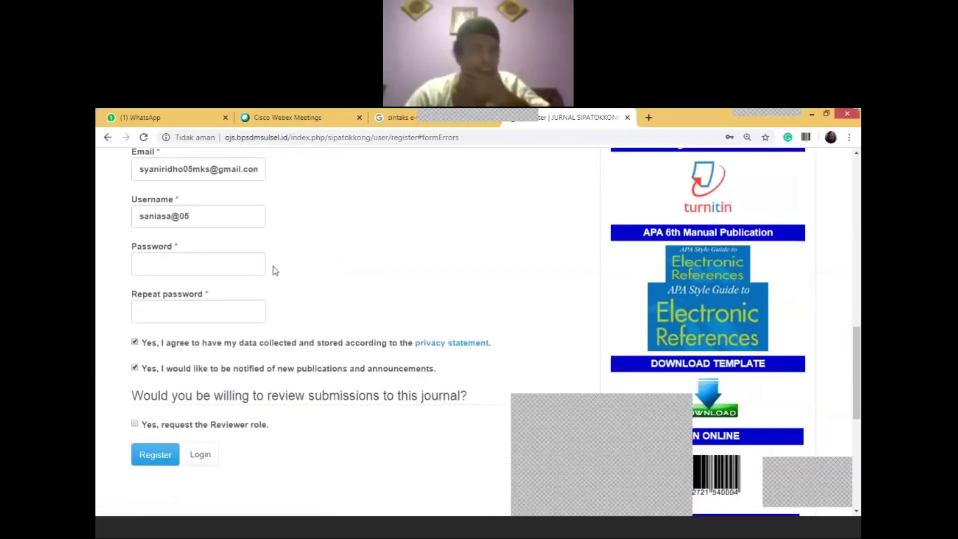
left_click(224, 267)
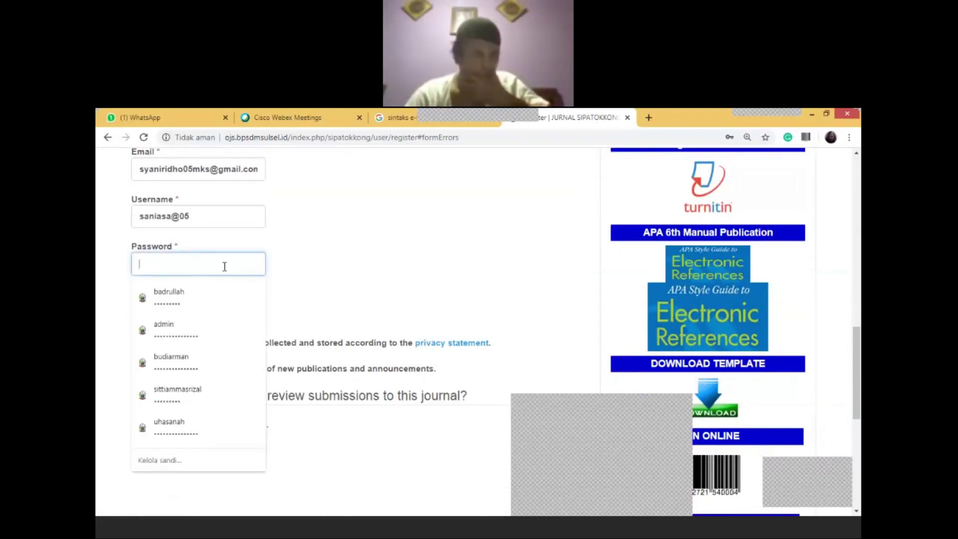
left_click(232, 218)
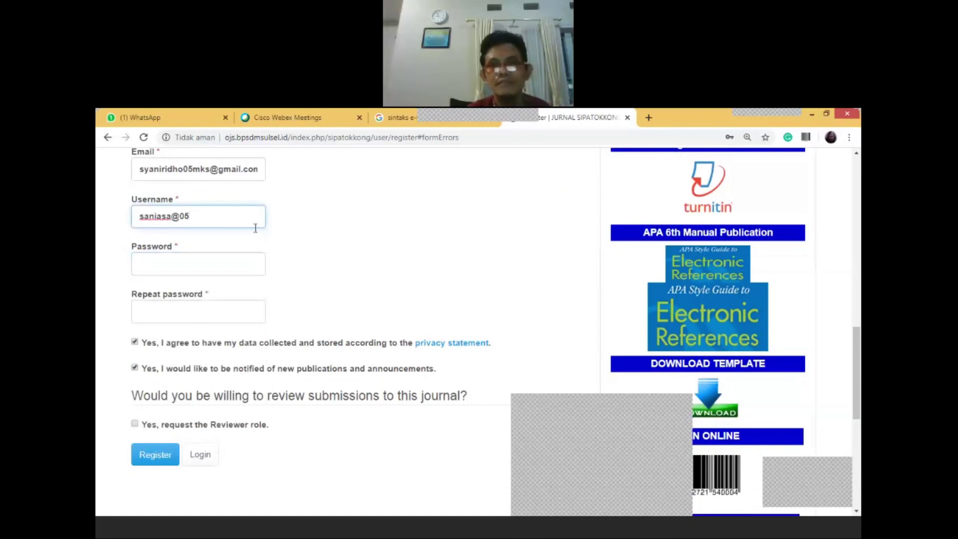
left_click(254, 219)
left_click(225, 339)
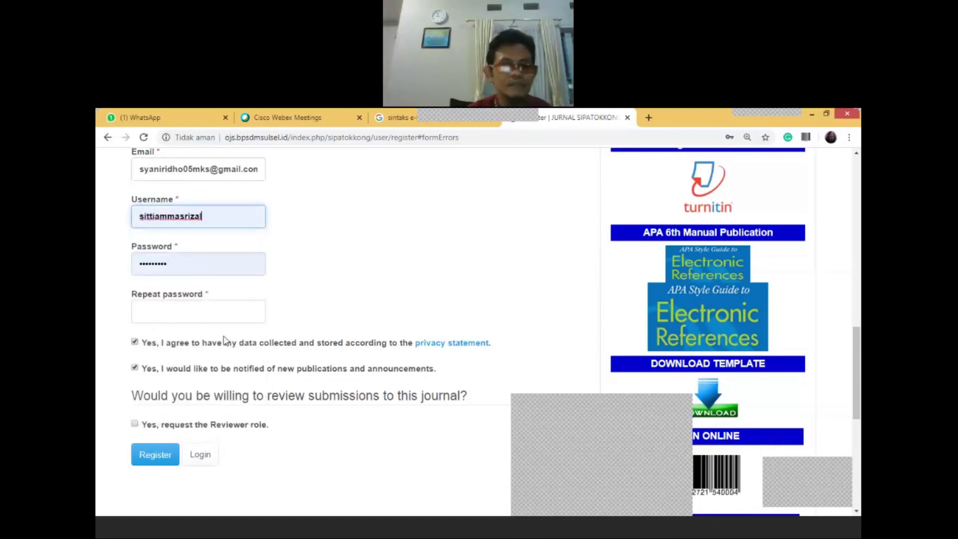
Switch from the login page to Register and back to Login again
left_click(202, 456)
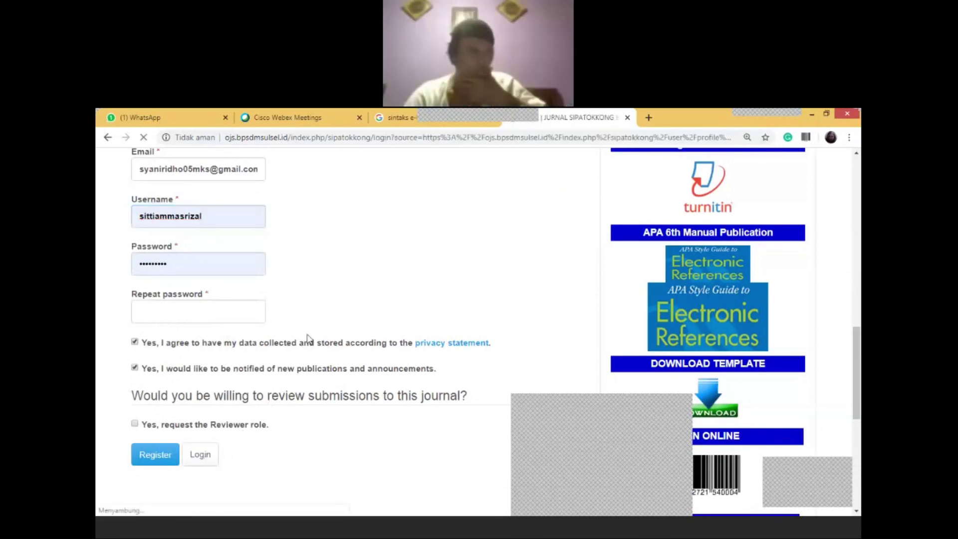
scroll(280, 339, "down", 3)
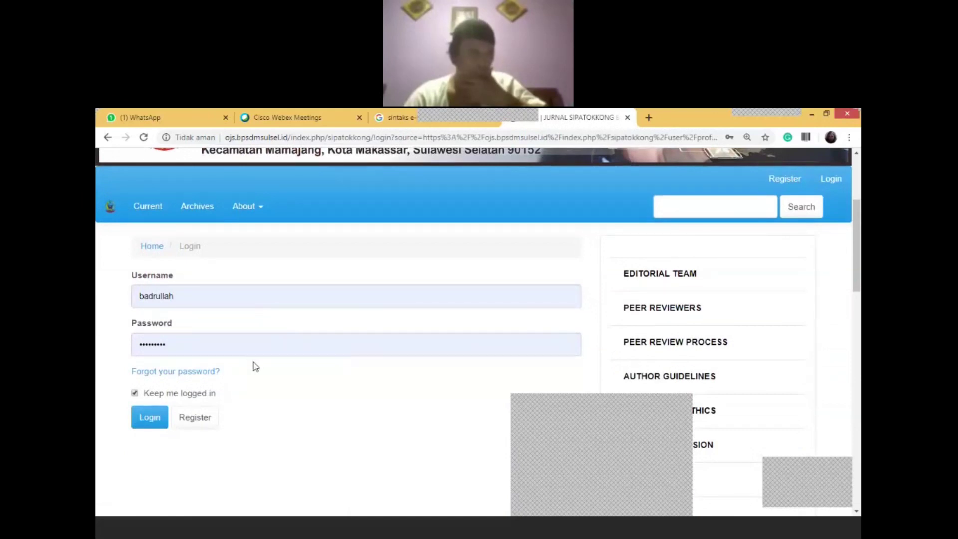
left_click(198, 424)
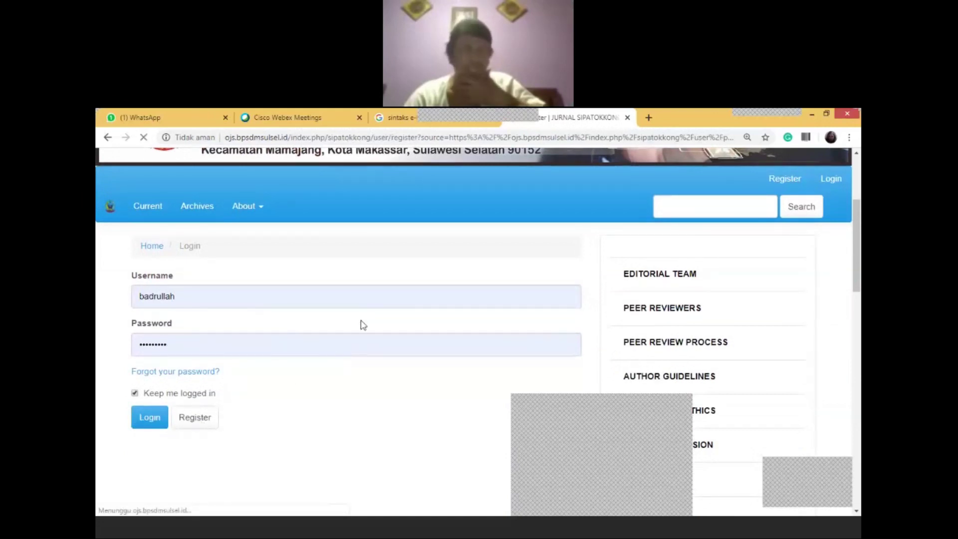
scroll(381, 306, "down", 5)
scroll(381, 306, "down", 2)
scroll(379, 304, "down", 7)
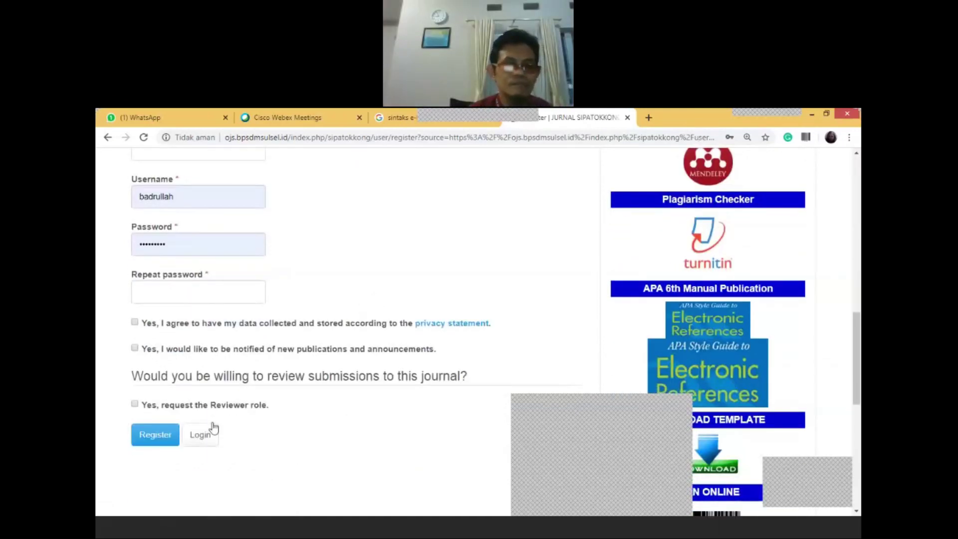
left_click(200, 434)
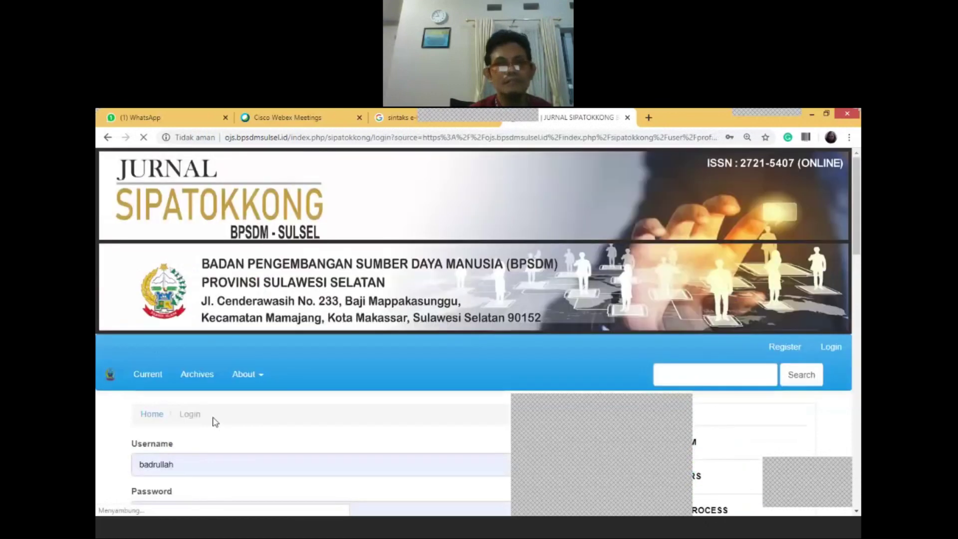
scroll(264, 219, "down", 3)
left_click(264, 215)
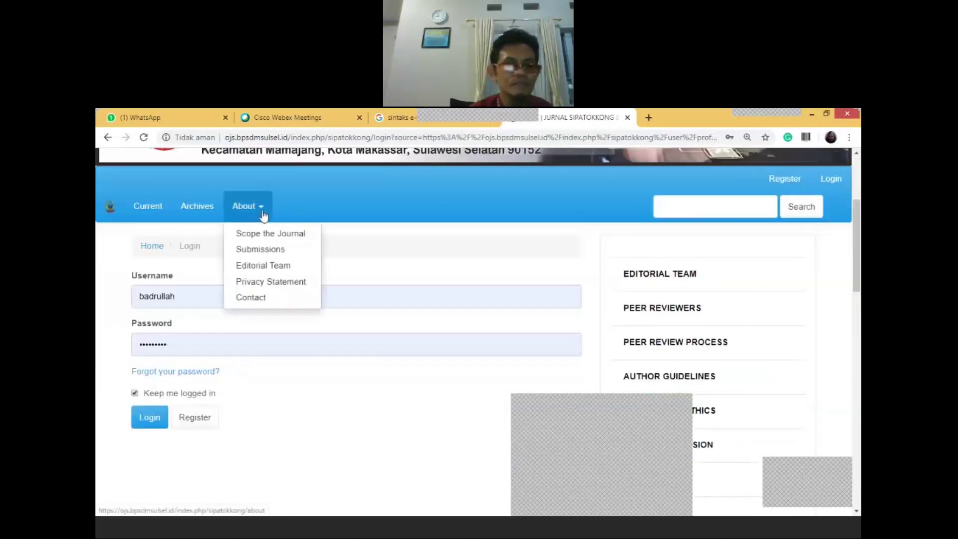
Open the Submissions page and read through the Author Guidelines sections
left_click(273, 251)
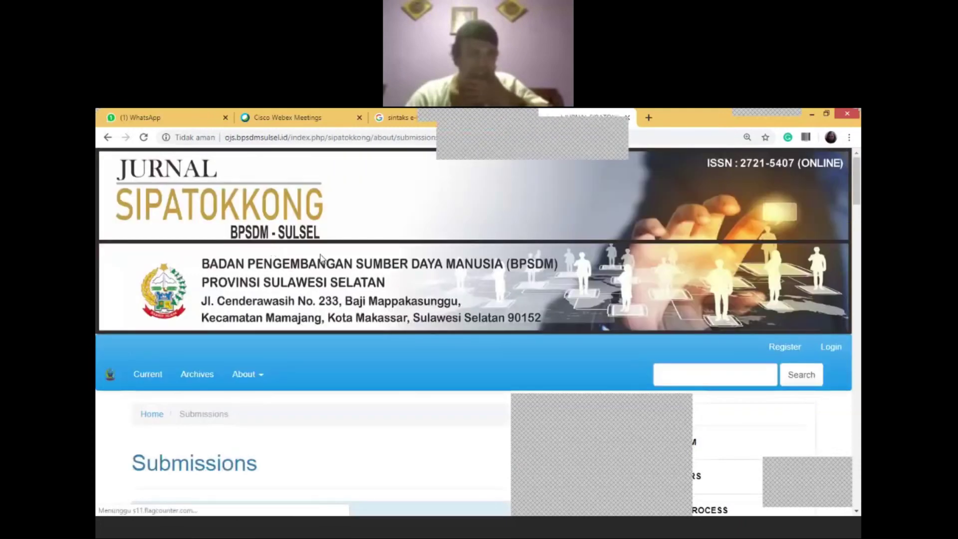
scroll(322, 271, "down", 4)
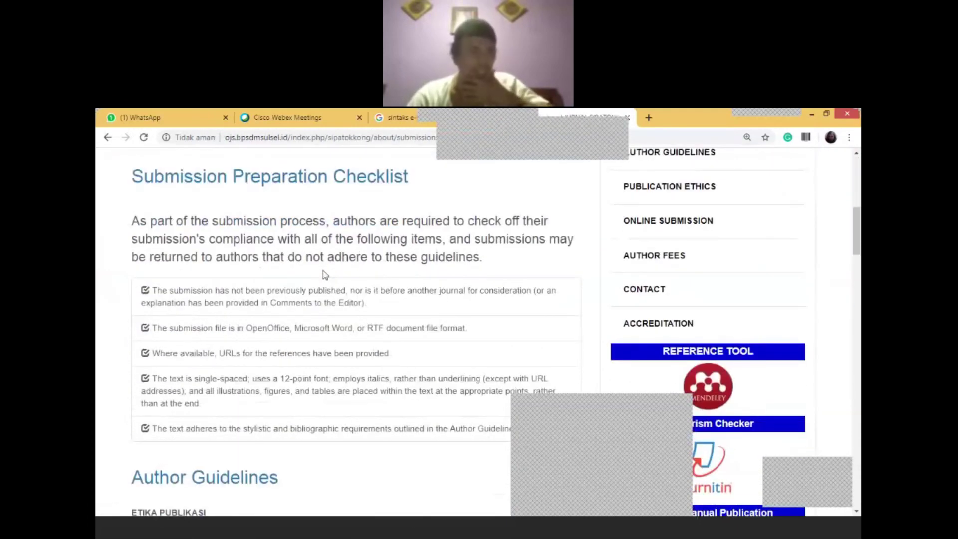
scroll(323, 271, "down", 2)
scroll(323, 270, "down", 6)
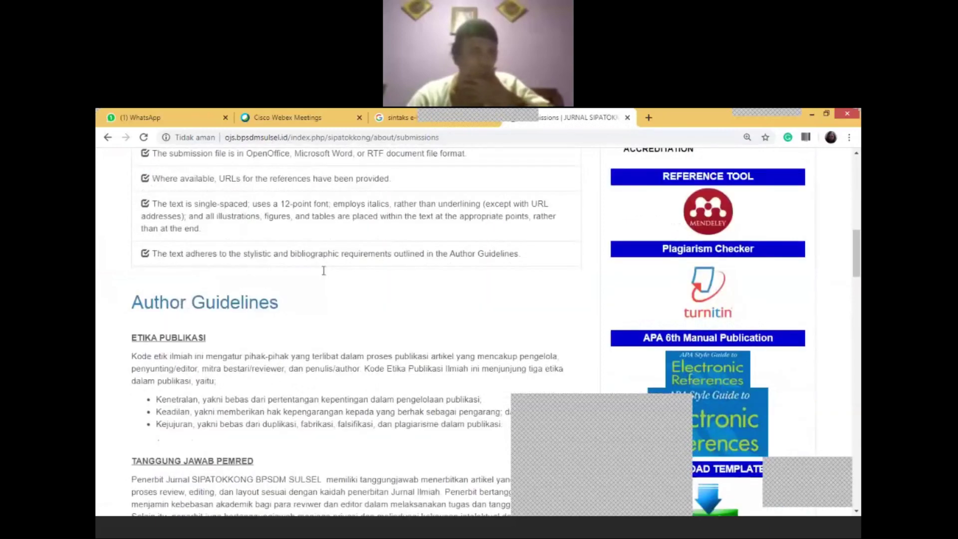
scroll(323, 270, "down", 12)
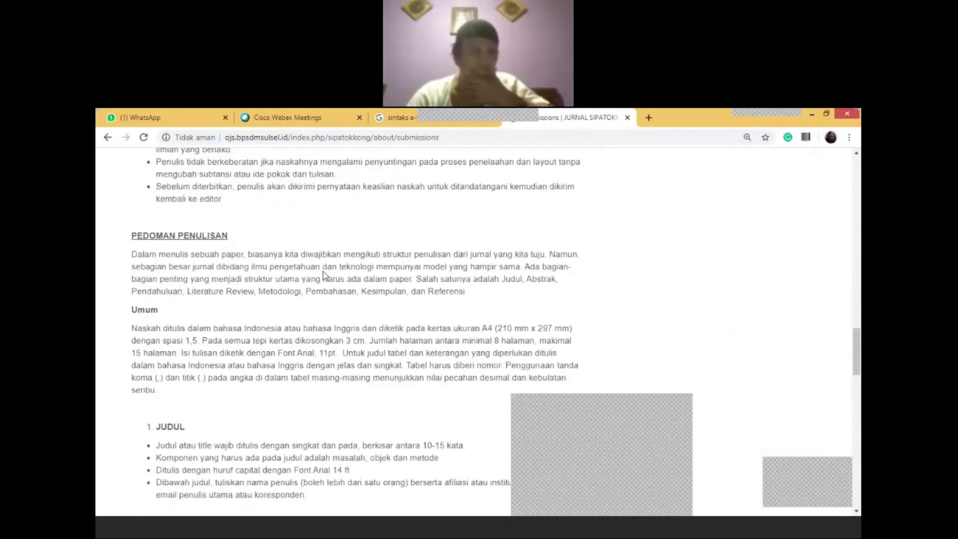
scroll(322, 271, "up", 6)
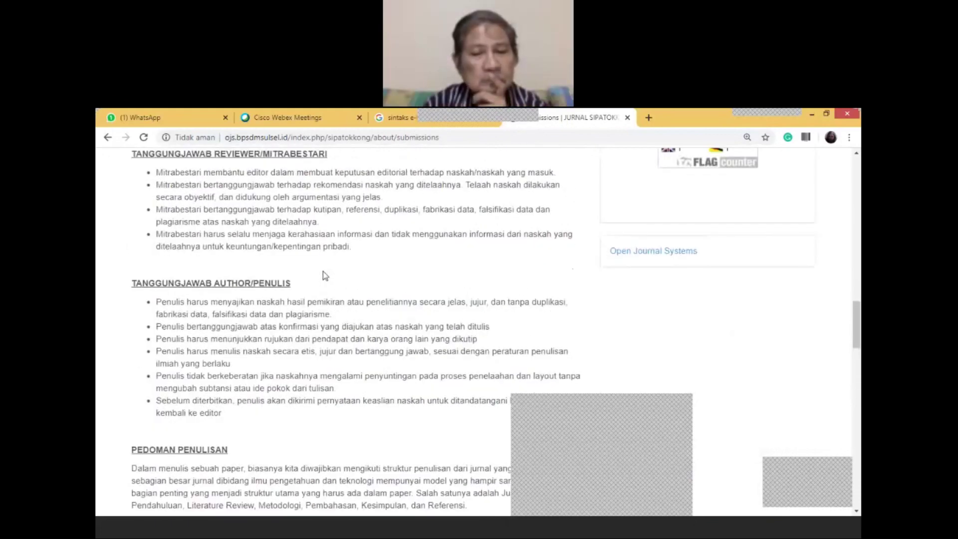
scroll(323, 271, "up", 8)
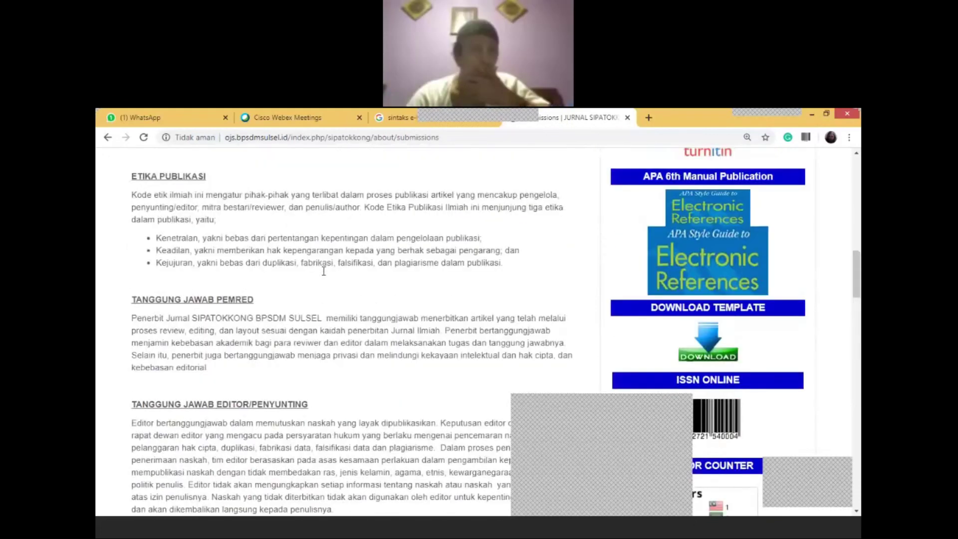
scroll(323, 271, "up", 7)
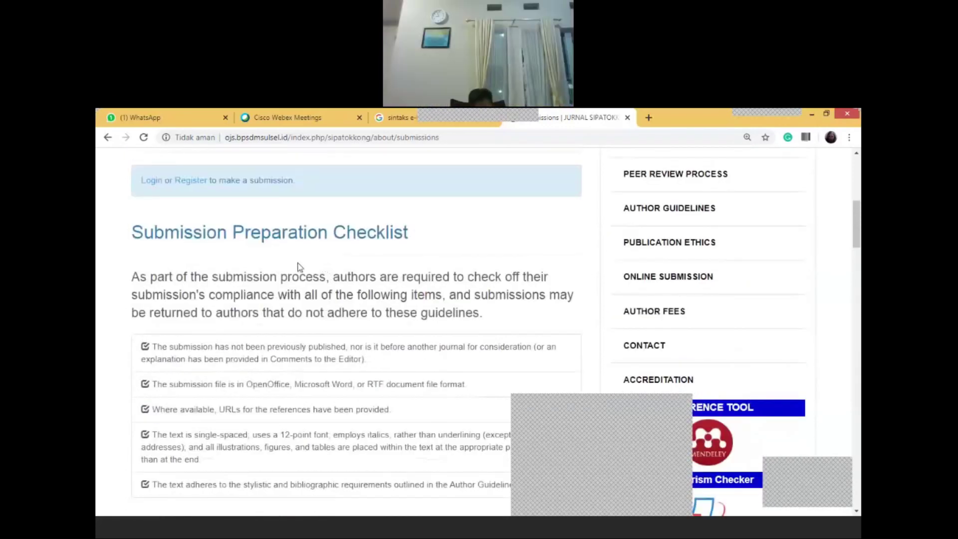
scroll(210, 324, "down", 15)
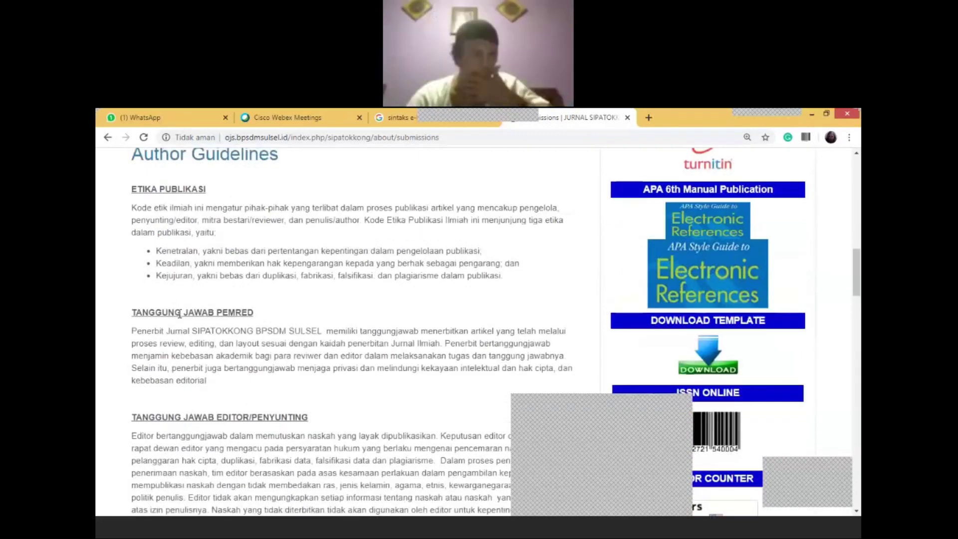
scroll(180, 318, "down", 10)
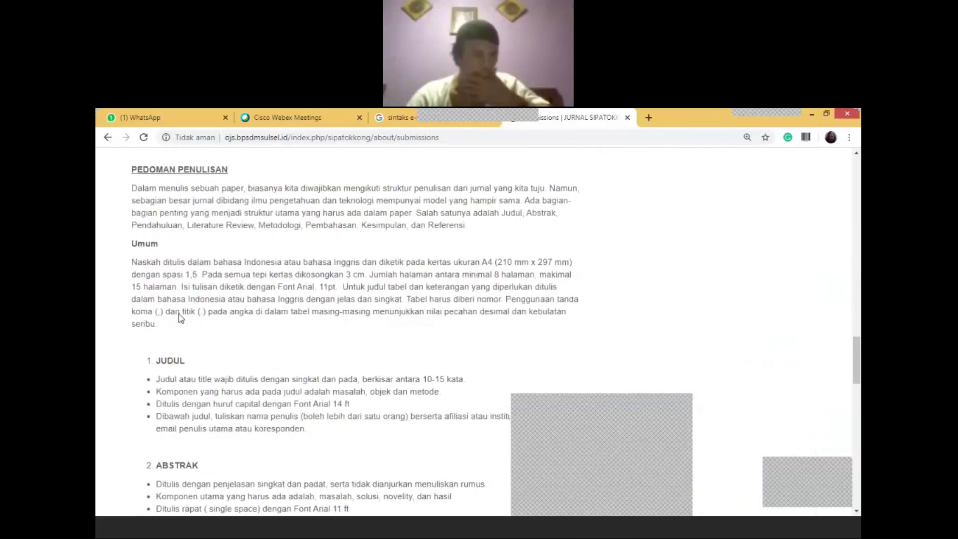
scroll(180, 318, "down", 15)
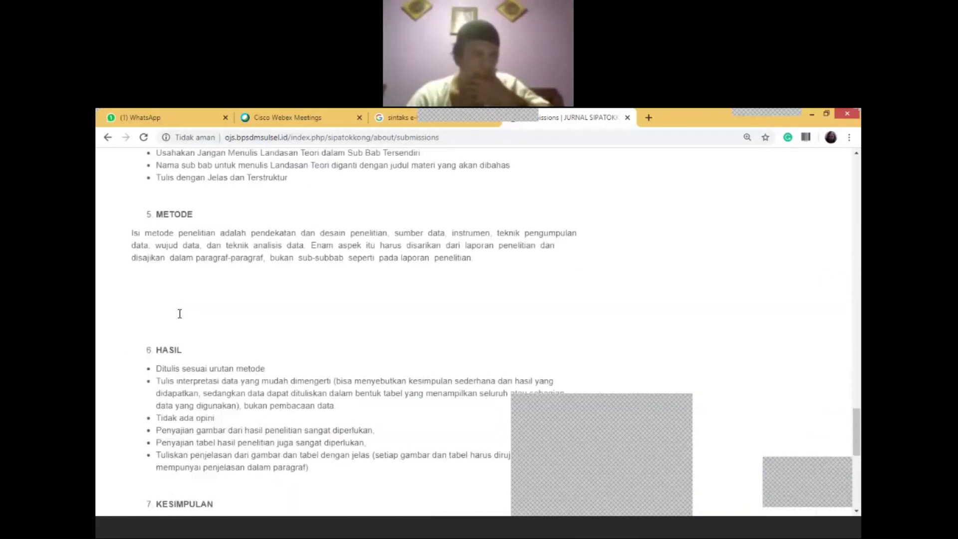
scroll(179, 313, "down", 2)
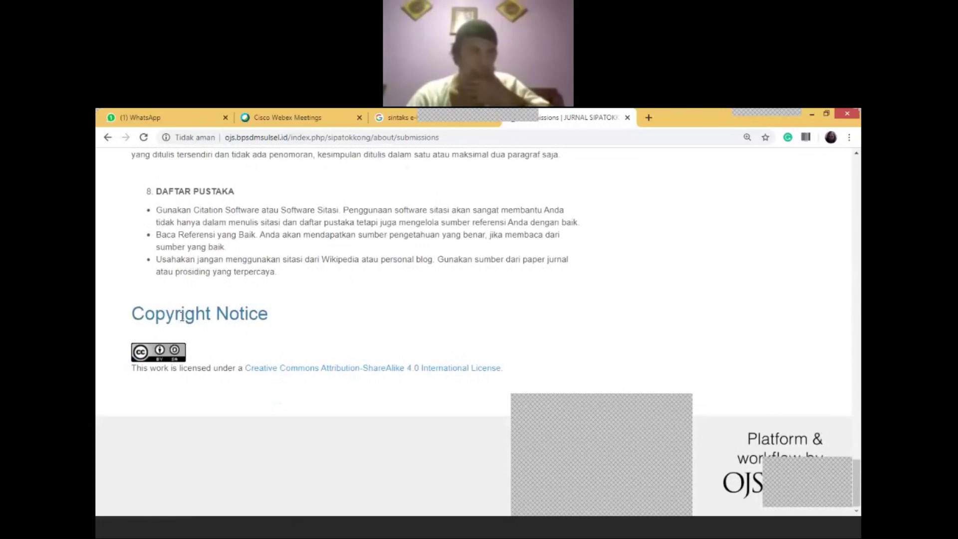
Return to the top of the Submissions page and open the About menu
scroll(280, 315, "up", 10)
scroll(297, 315, "up", 5)
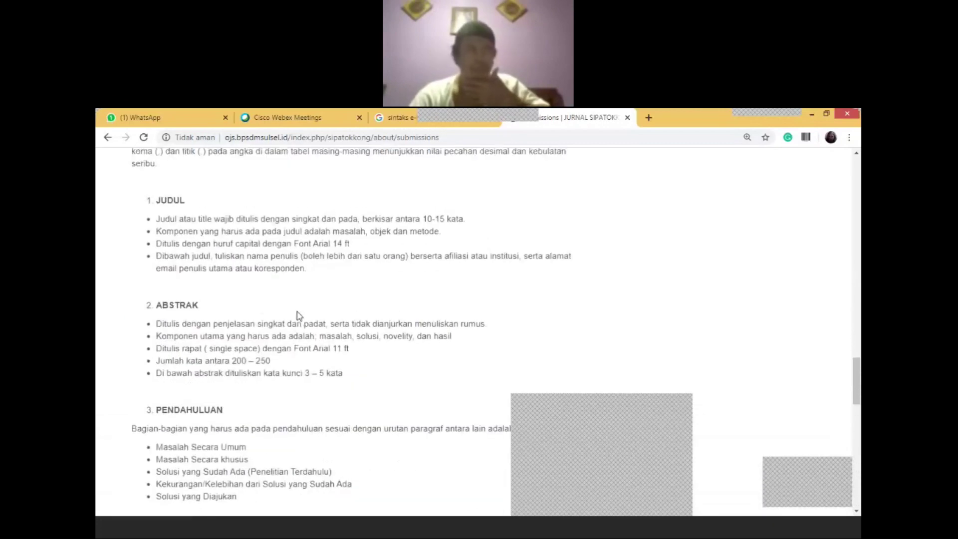
scroll(359, 298, "up", 8)
scroll(359, 298, "up", 12)
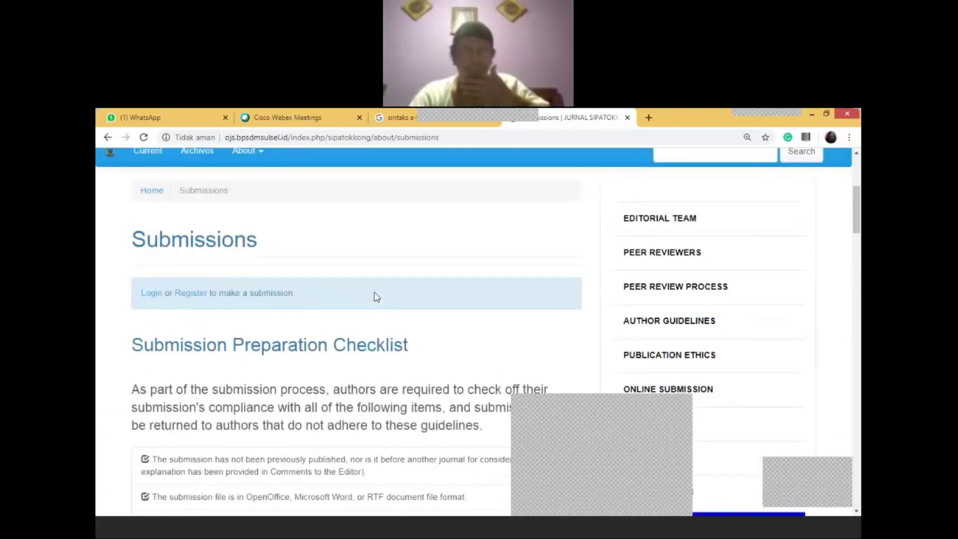
scroll(375, 296, "up", 5)
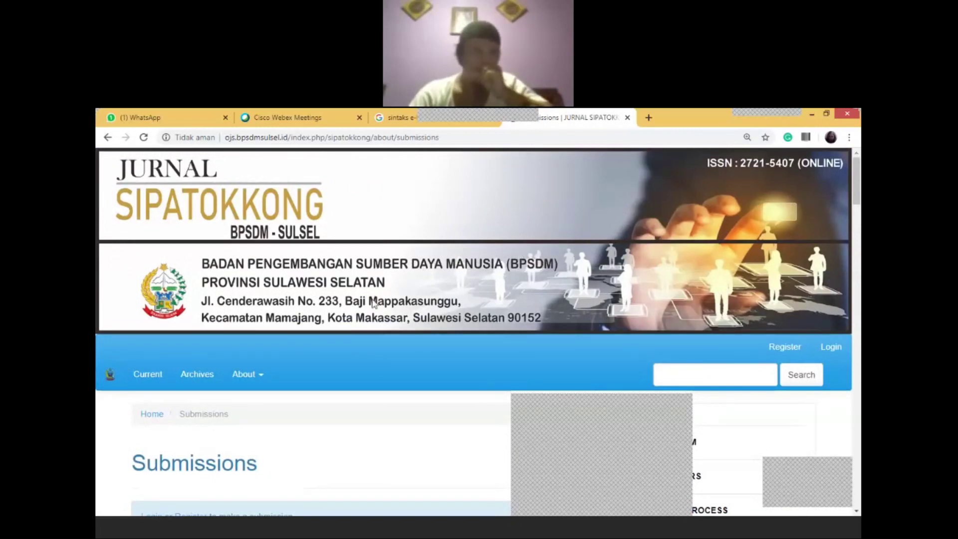
left_click(258, 376)
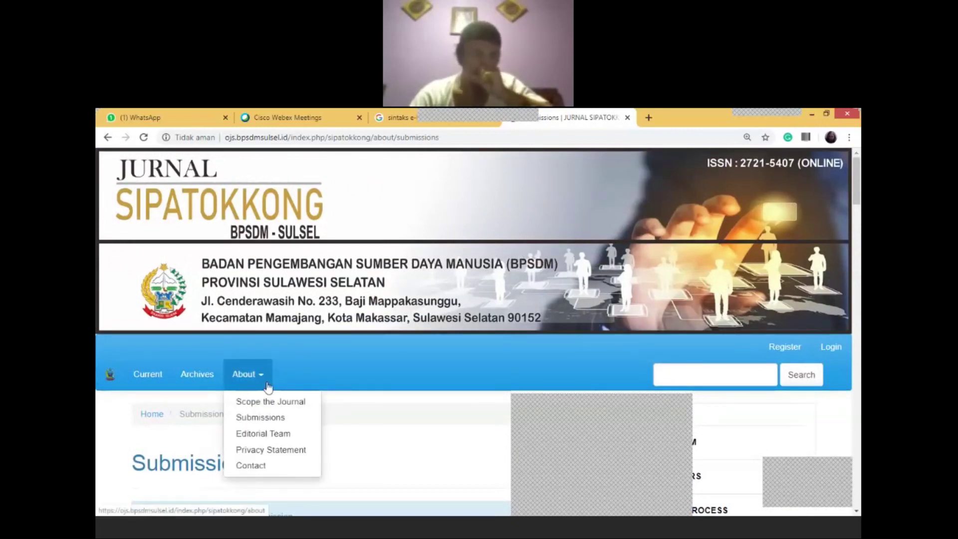
From About > Submissions, go to the login page and sign in with a saved account
left_click(270, 416)
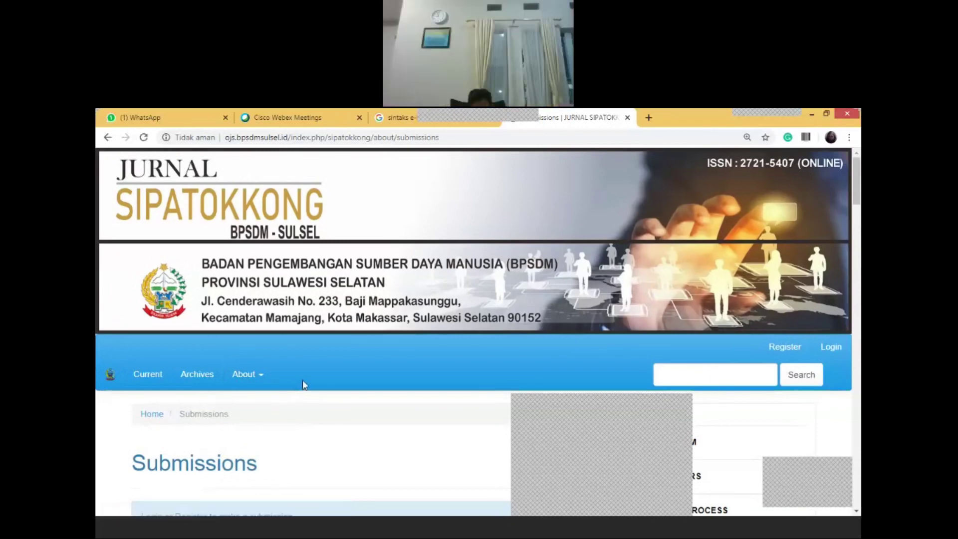
scroll(322, 370, "down", 3)
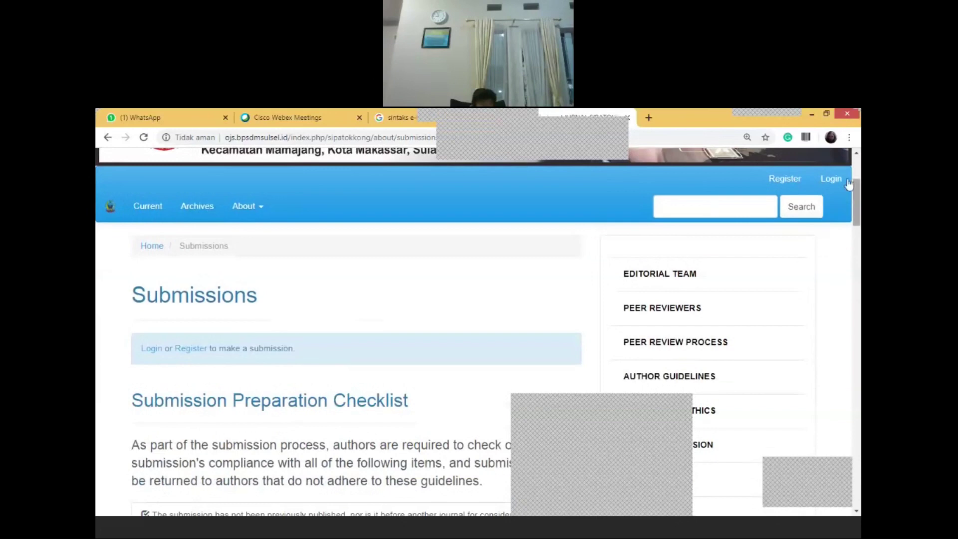
left_click(784, 179)
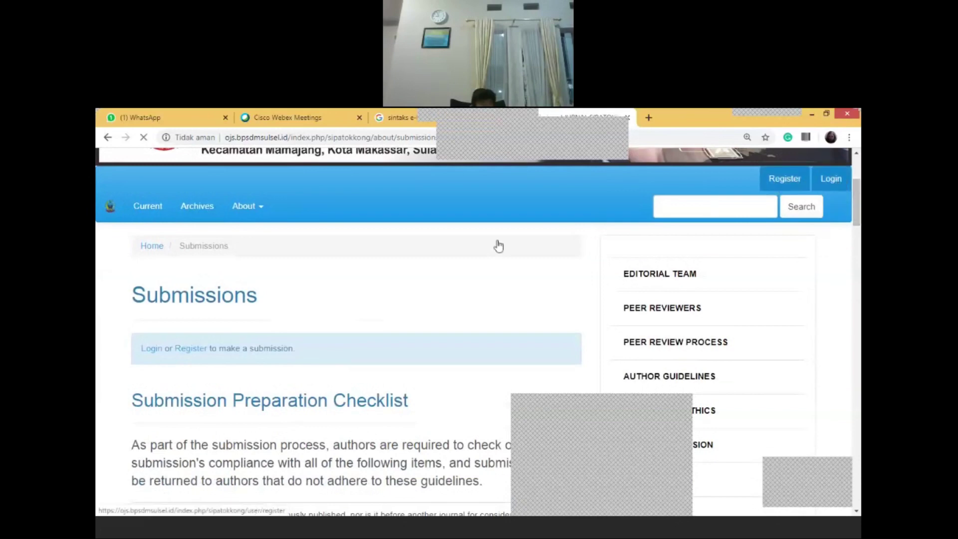
scroll(304, 310, "down", 3)
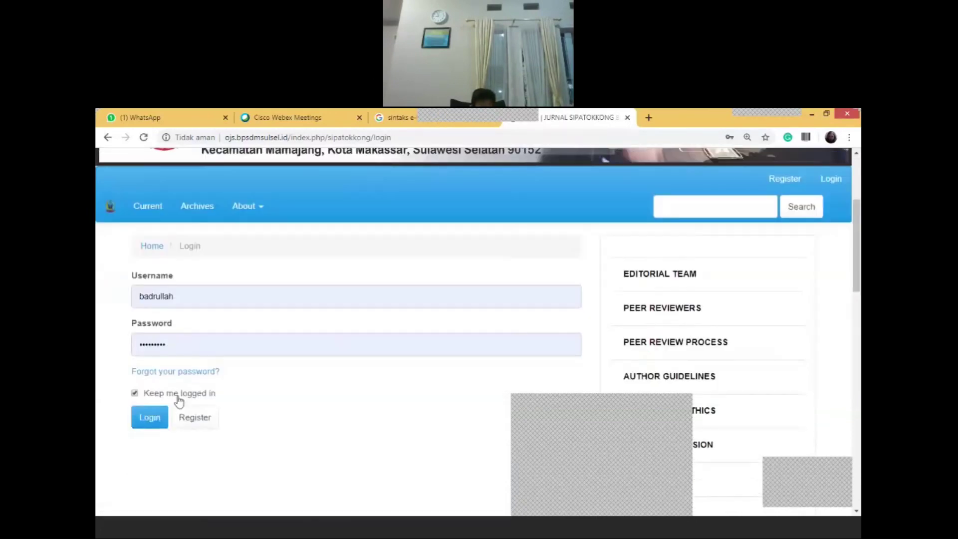
left_click(230, 299)
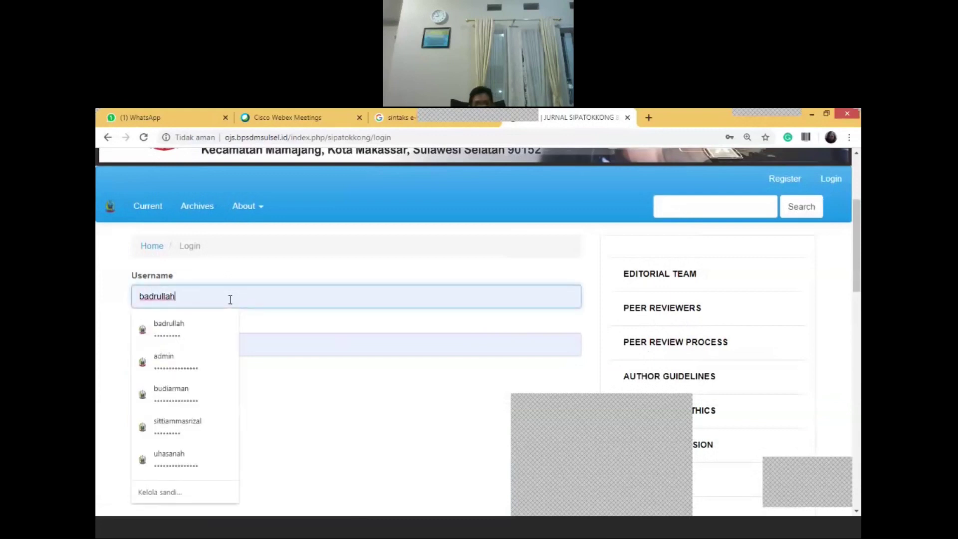
left_click(198, 424)
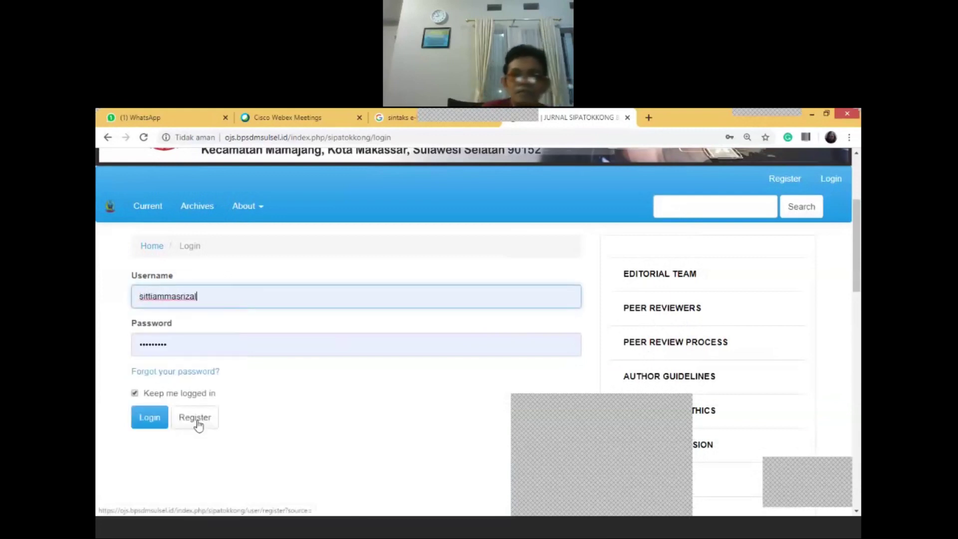
left_click(157, 424)
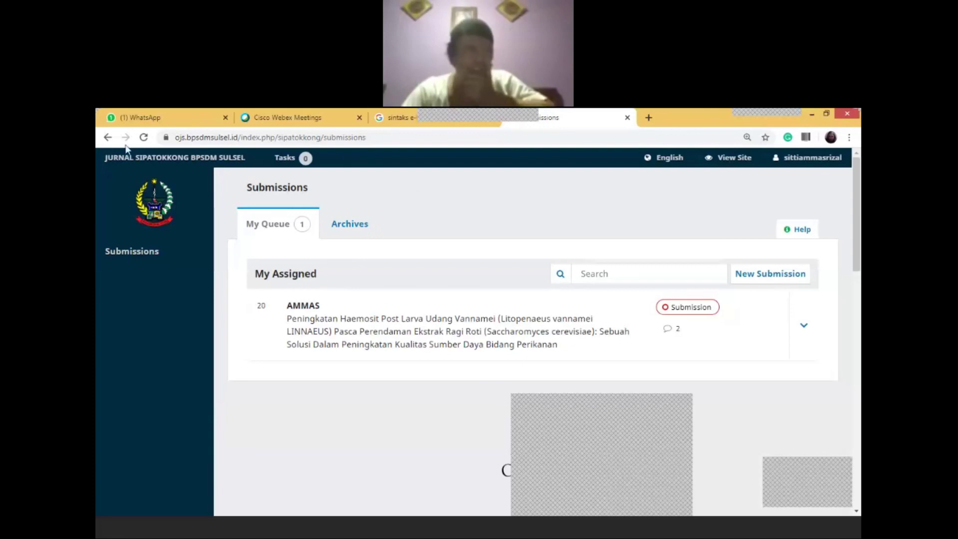
Open the username menu at the top right of the Submissions dashboard
left_click(106, 141)
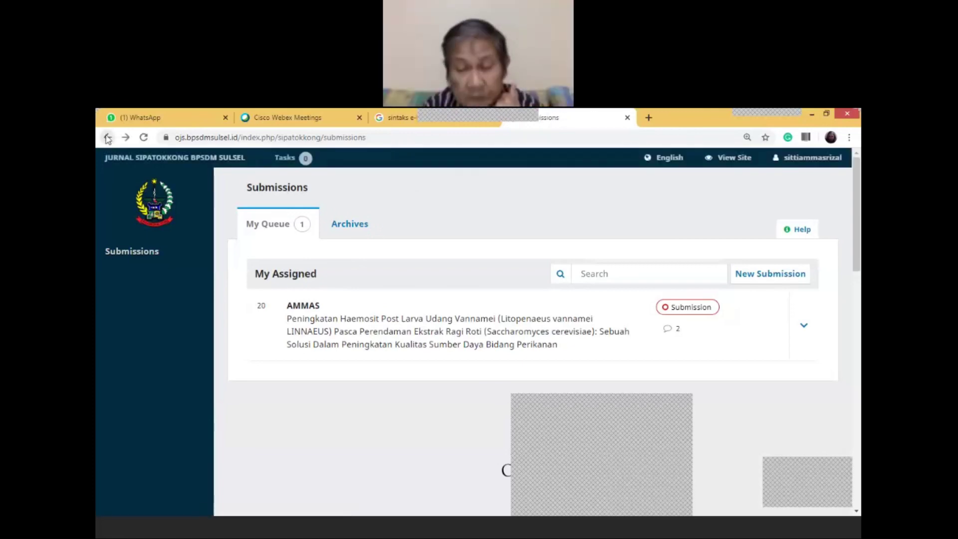
Log out of the journal account and go to the Register page
mouse_move(767, 158)
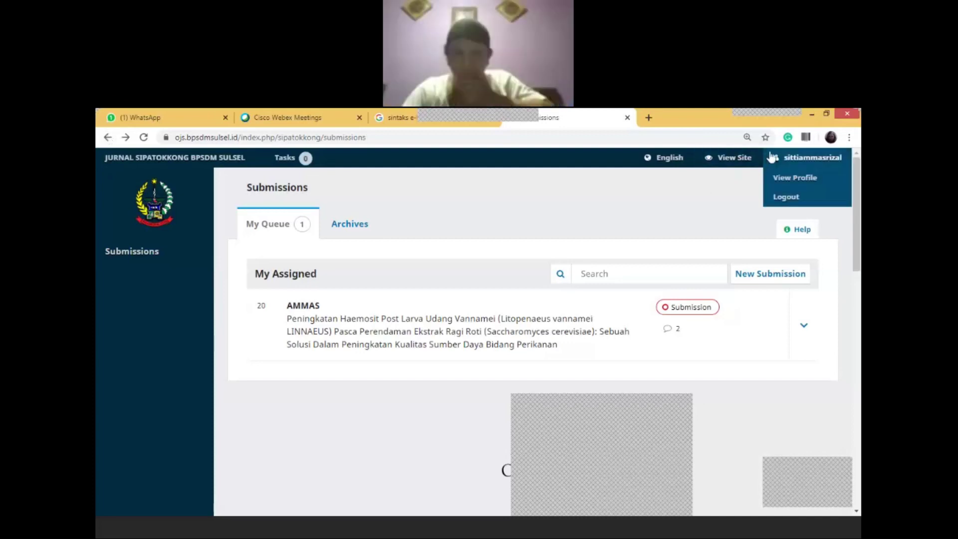
left_click(792, 196)
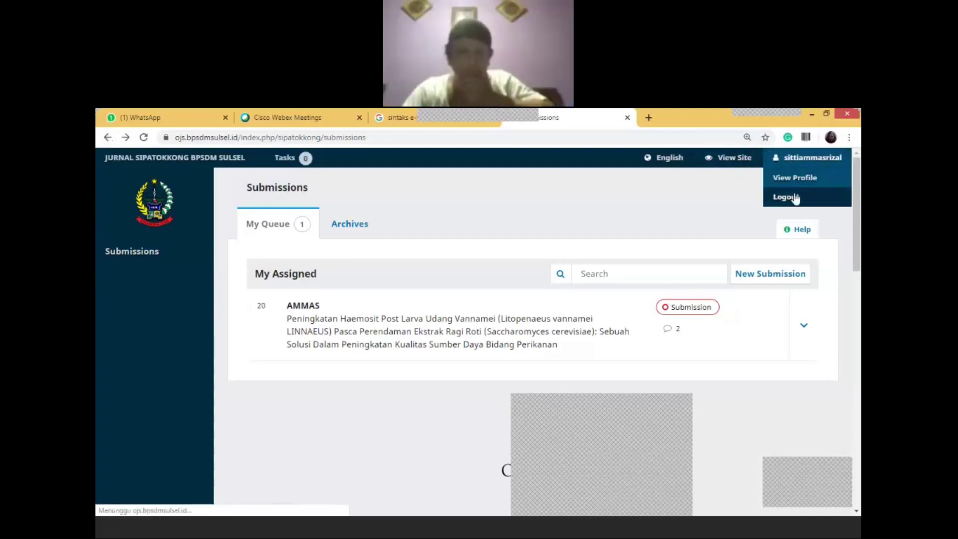
scroll(414, 248, "down", 6)
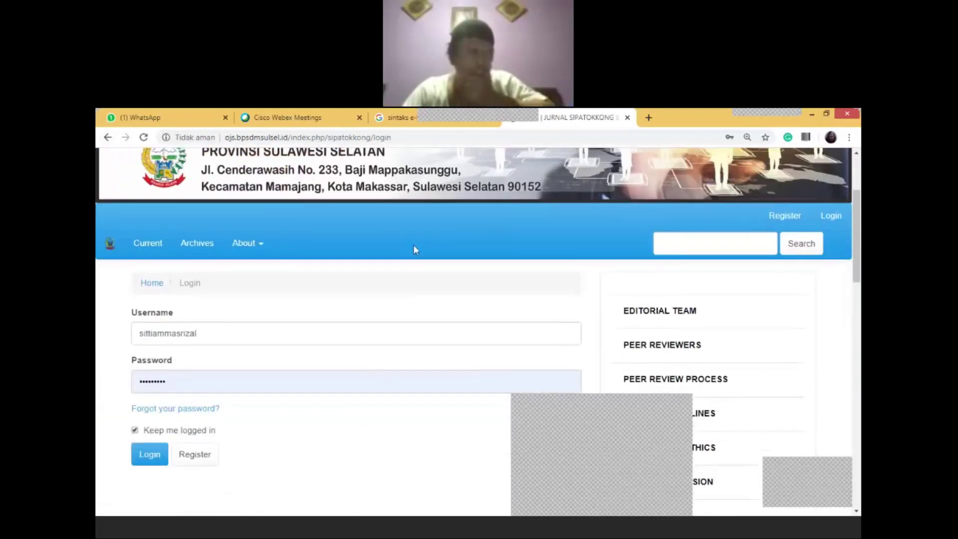
scroll(300, 235, "up", 2)
left_click(196, 362)
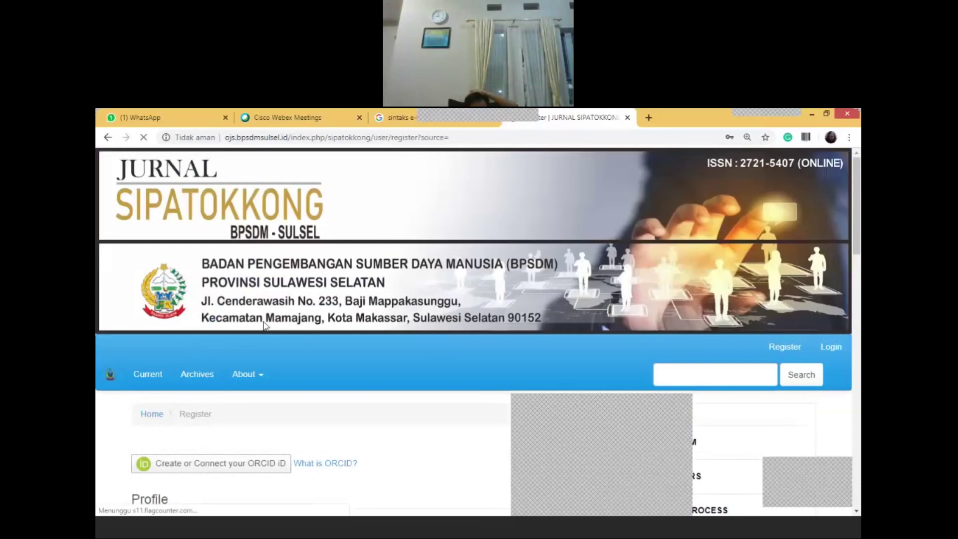
Review the empty registration form's Profile fields, starting at Family Name
scroll(264, 325, "down", 9)
scroll(235, 277, "up", 1)
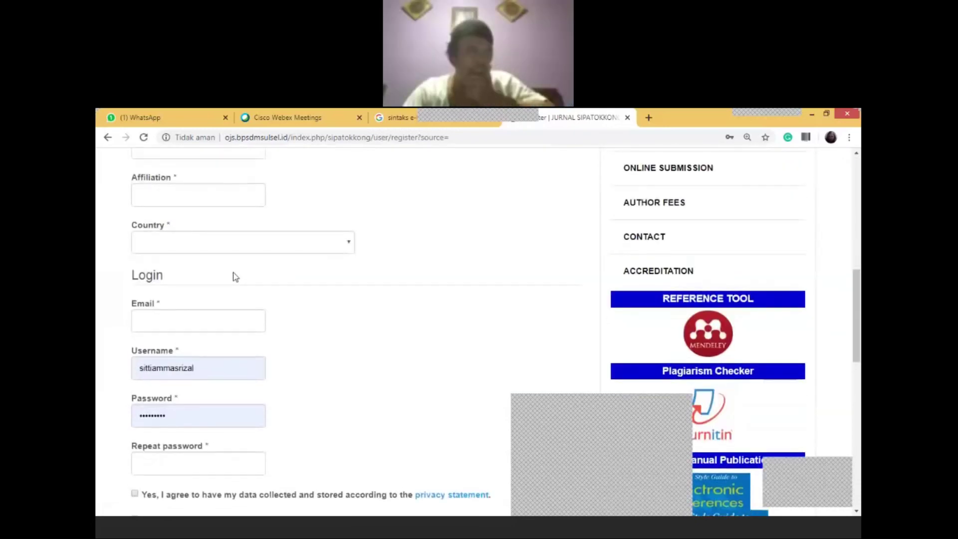
scroll(234, 277, "up", 1)
left_click(245, 210)
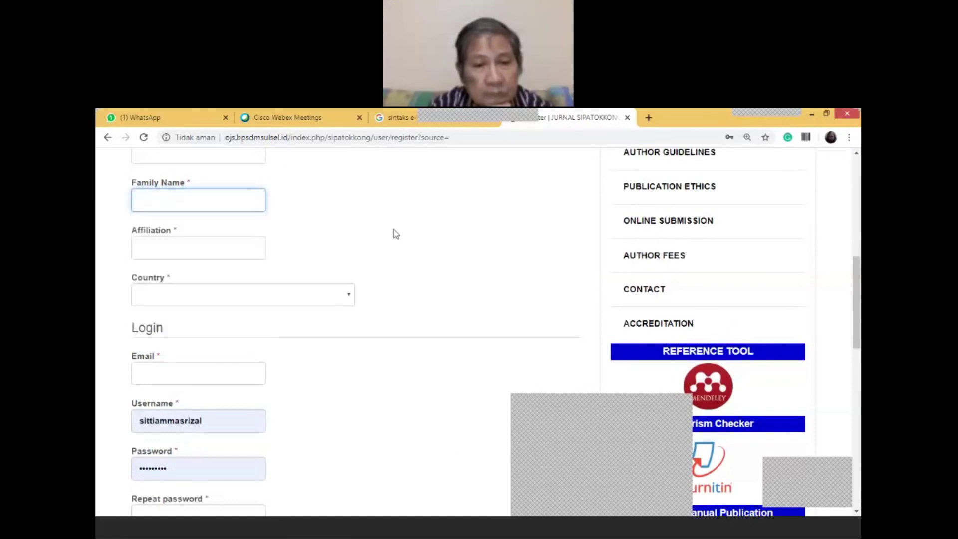
scroll(424, 240, "up", 3)
scroll(466, 247, "up", 2)
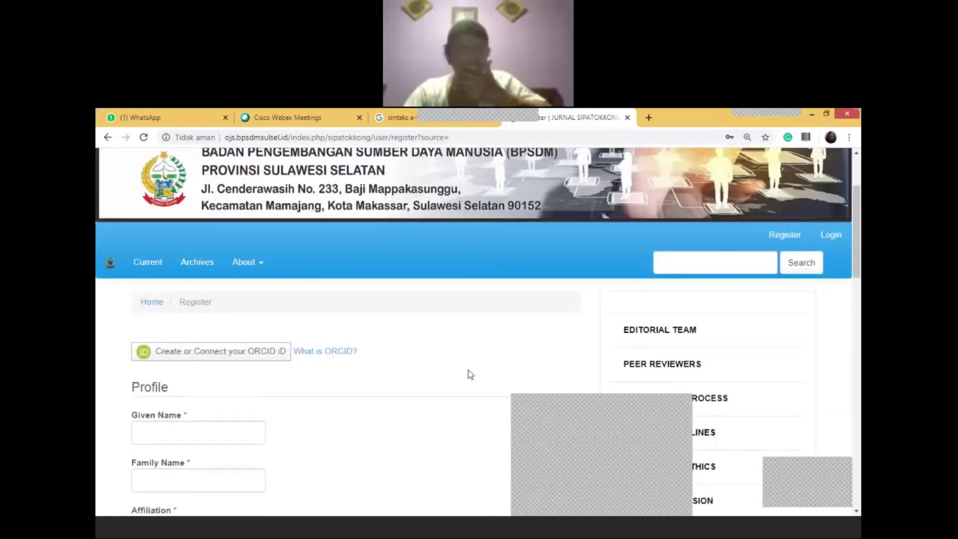
scroll(463, 320, "down", 10)
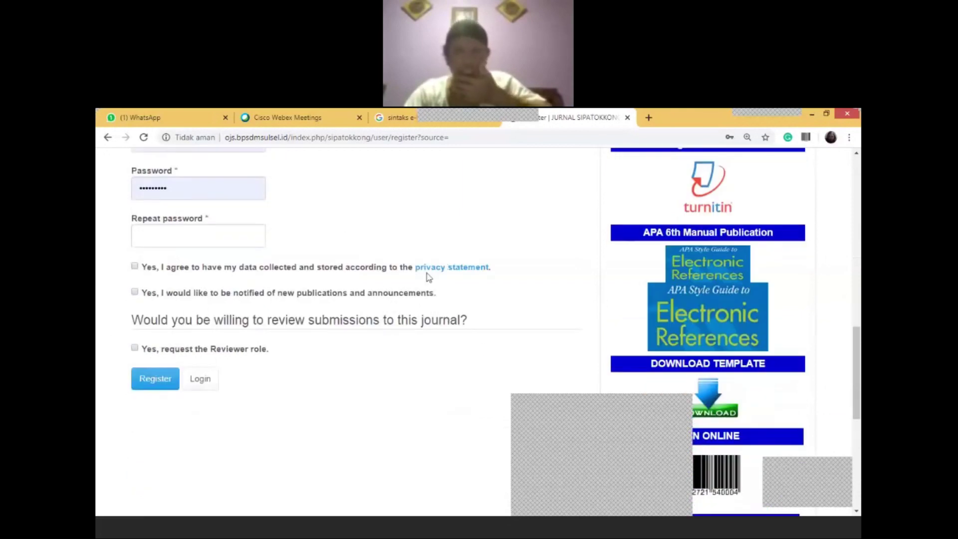
scroll(505, 257, "up", 2)
scroll(506, 256, "up", 10)
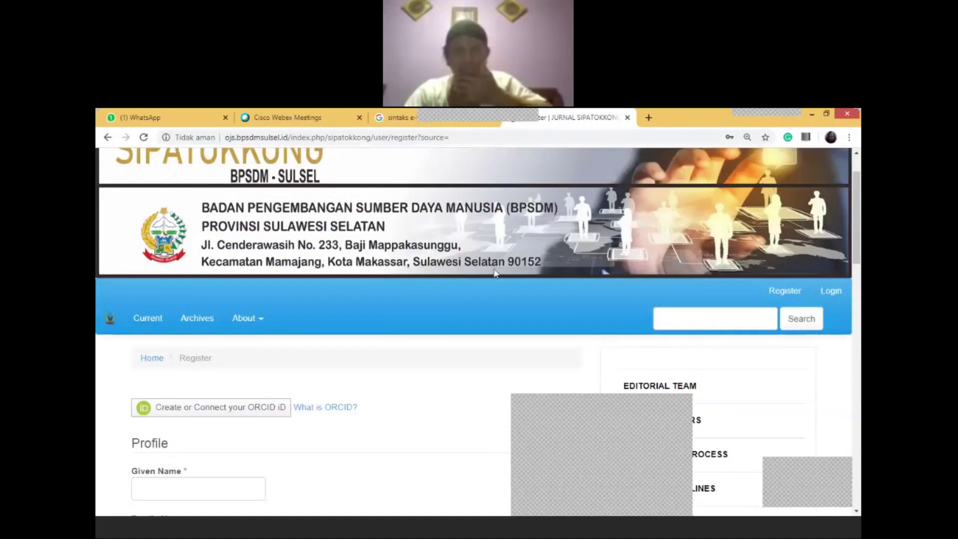